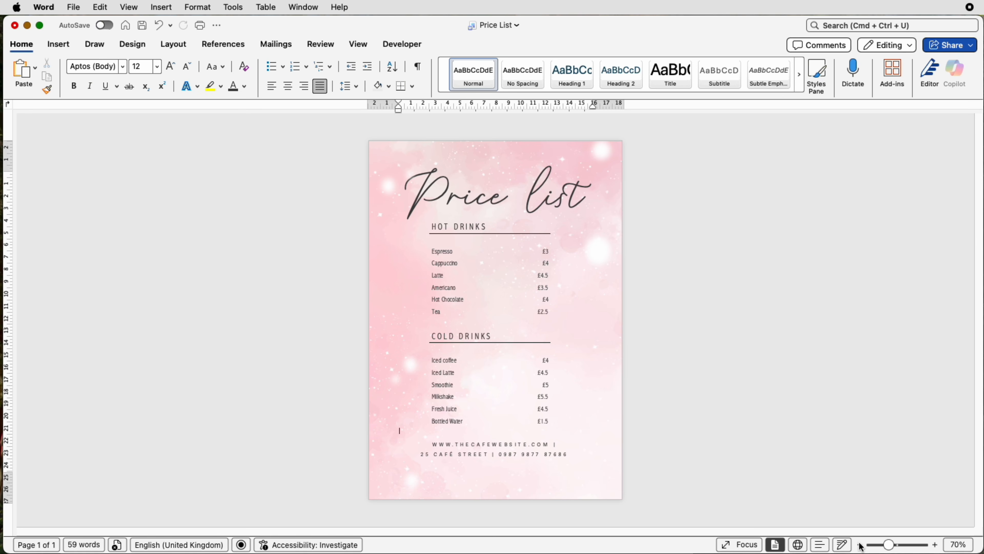
# Create a new blank document and insert a table with 2 columns and 17 rows
pyautogui.press('super+n')
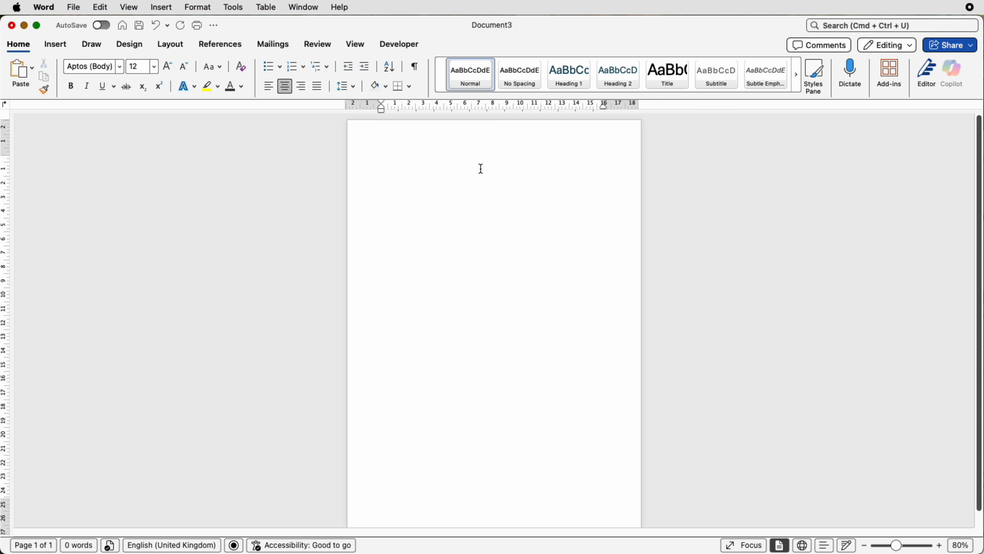
pyautogui.click(50, 46)
pyautogui.click(122, 74)
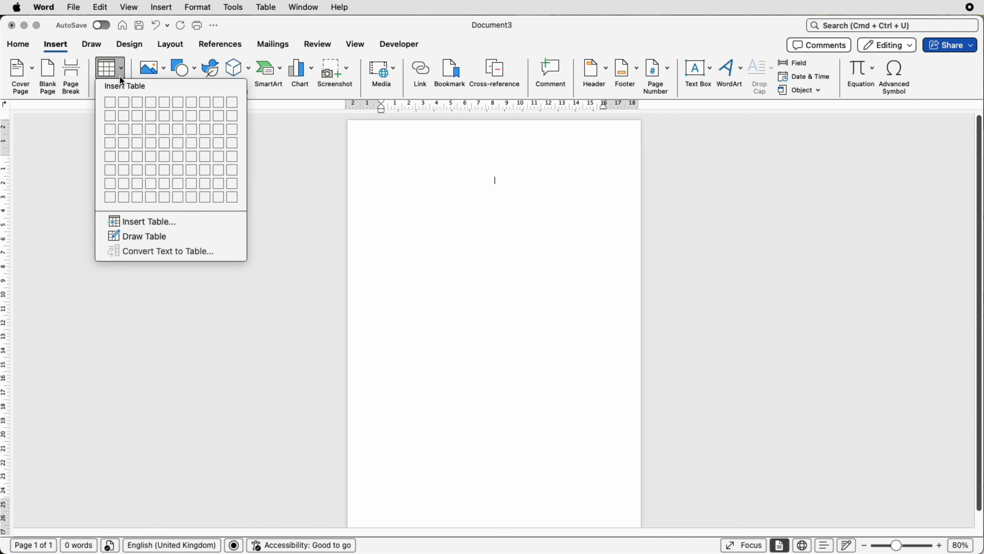
pyautogui.click(156, 223)
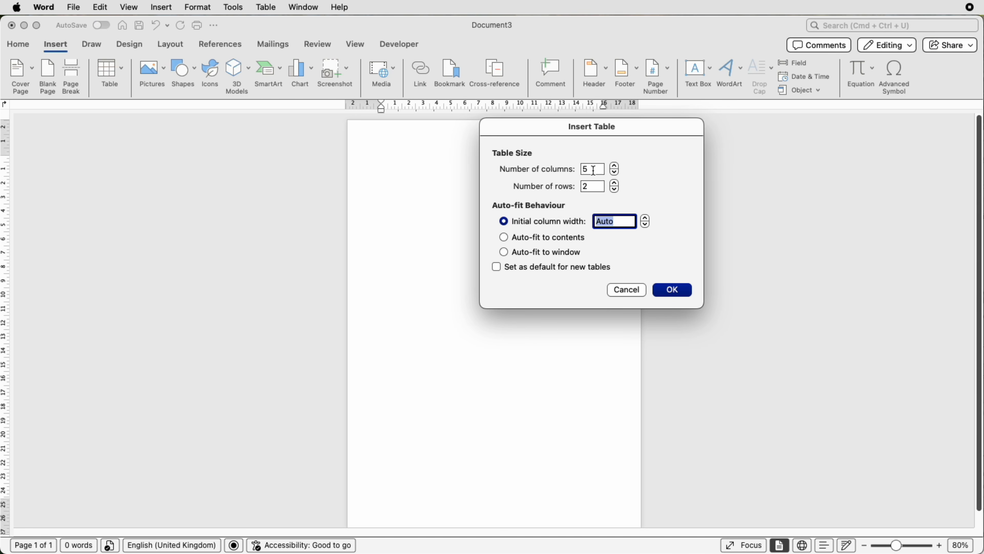
pyautogui.moveTo(593, 170); pyautogui.dragTo(577, 169)
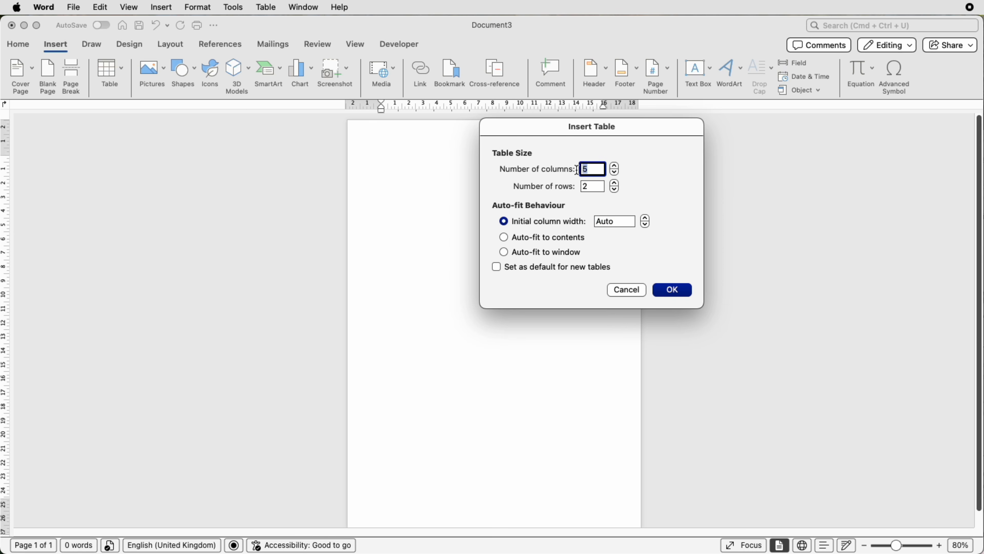
pyautogui.write('2')
pyautogui.press('Tab')
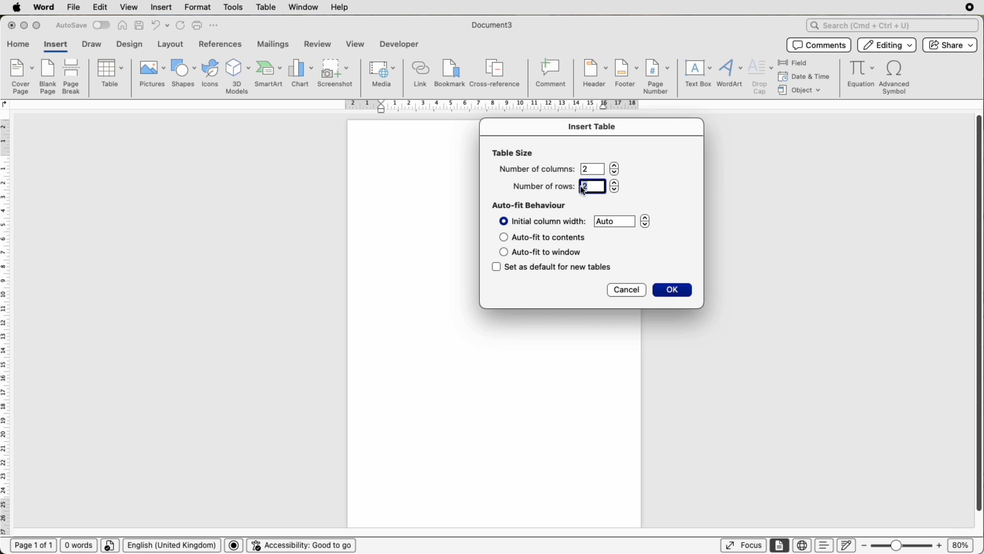
pyautogui.write('17')
pyautogui.click(680, 292)
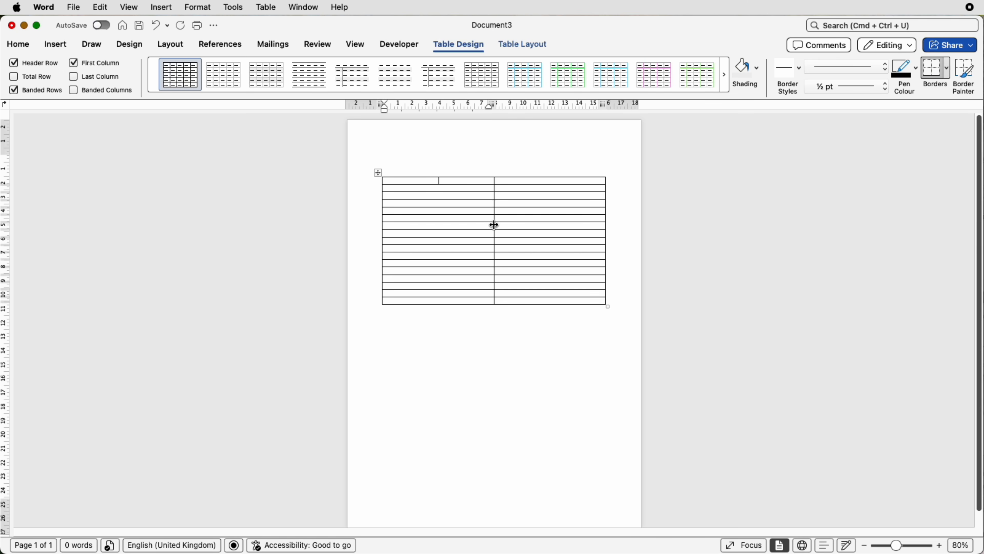
# Widen the table's first column to about 12.5 cm and set the height of all rows to 1 cm
pyautogui.moveTo(495, 224); pyautogui.dragTo(557, 229)
pyautogui.moveTo(379, 174)
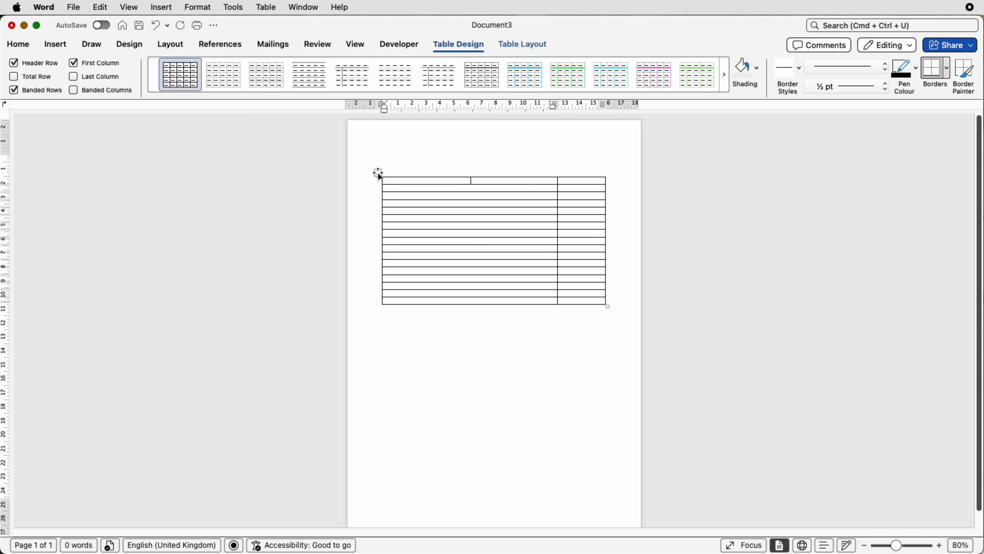
pyautogui.click(378, 171)
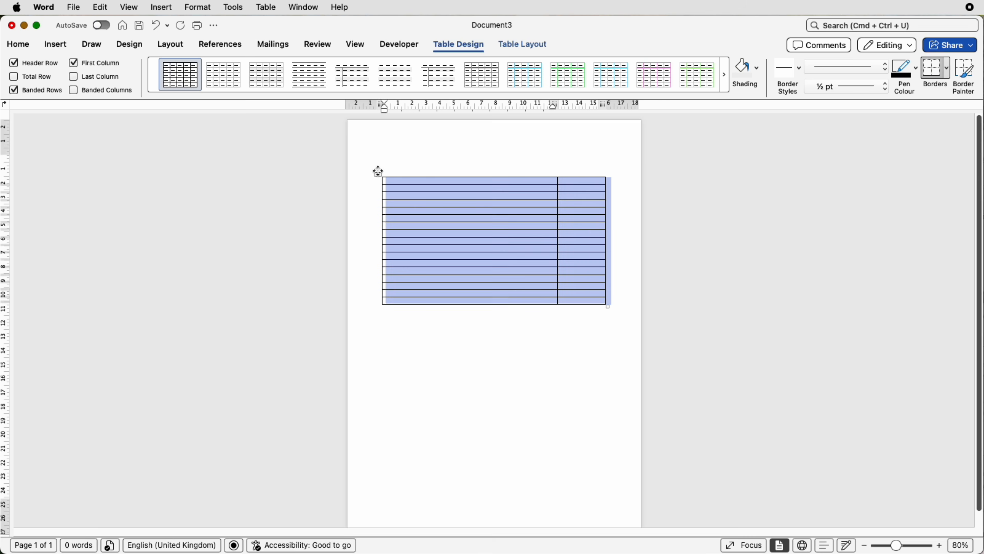
pyautogui.click(533, 44)
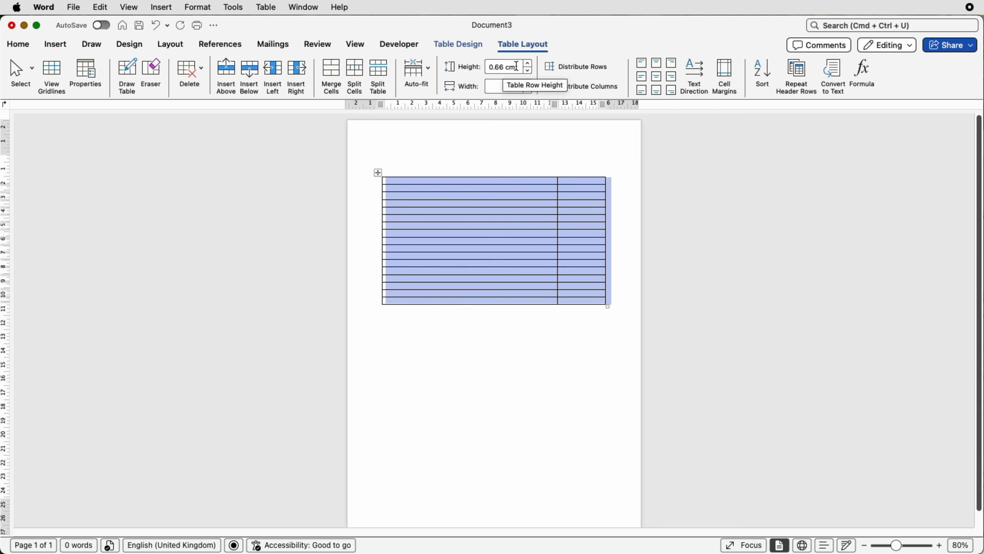
pyautogui.moveTo(518, 68); pyautogui.dragTo(487, 65)
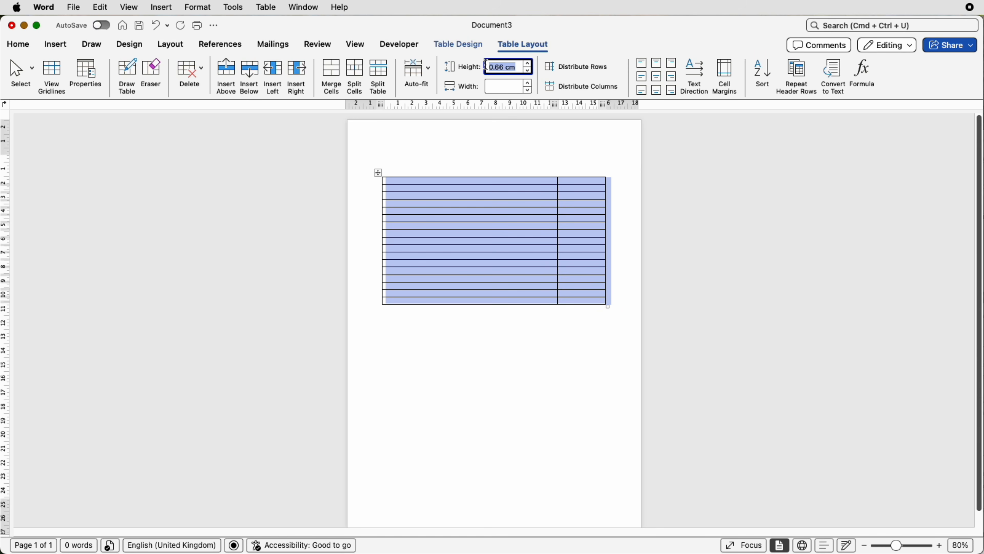
pyautogui.write('1')
pyautogui.press('Return')
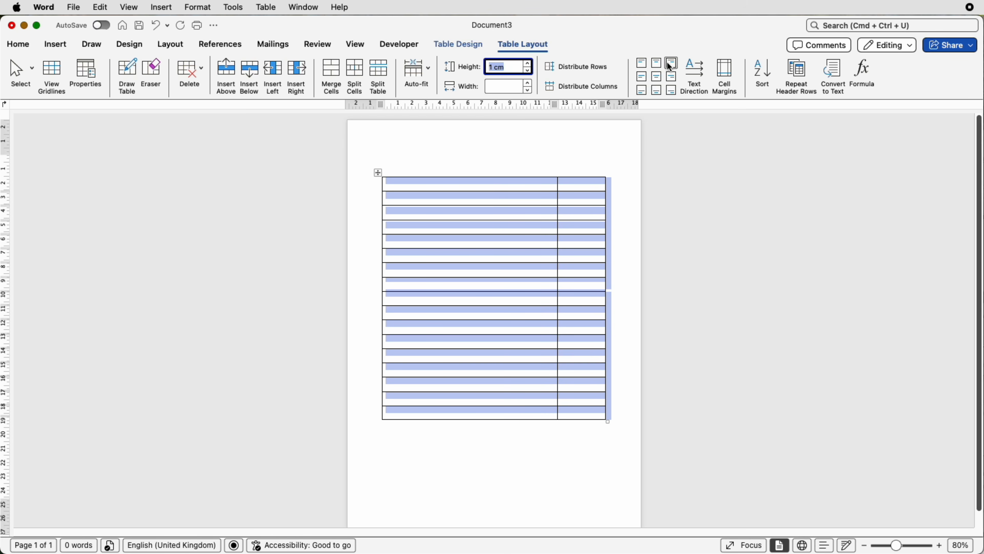
# Align all table cells centre-left, with the cells of the second column aligned centre-right
pyautogui.click(644, 79)
pyautogui.click(576, 187)
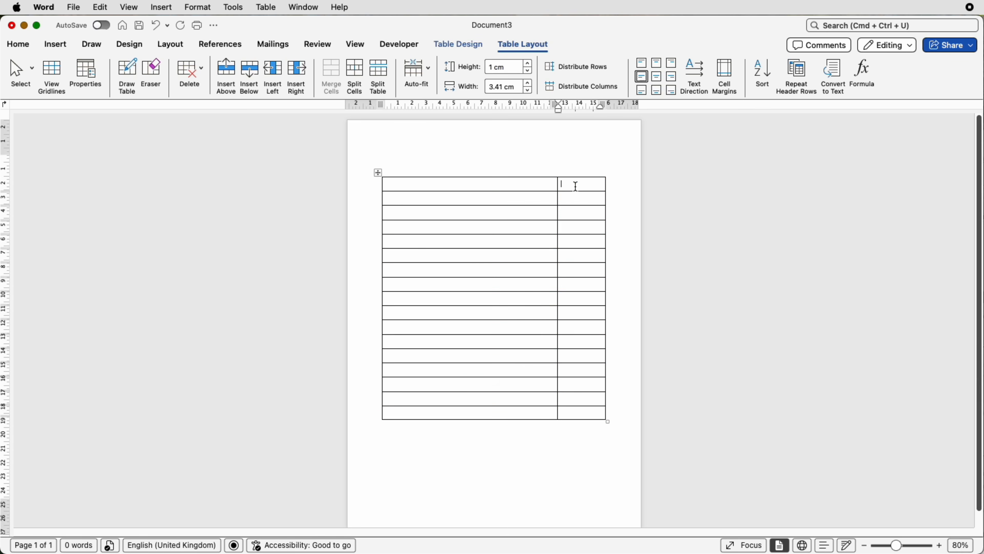
pyautogui.moveTo(578, 185); pyautogui.dragTo(589, 411)
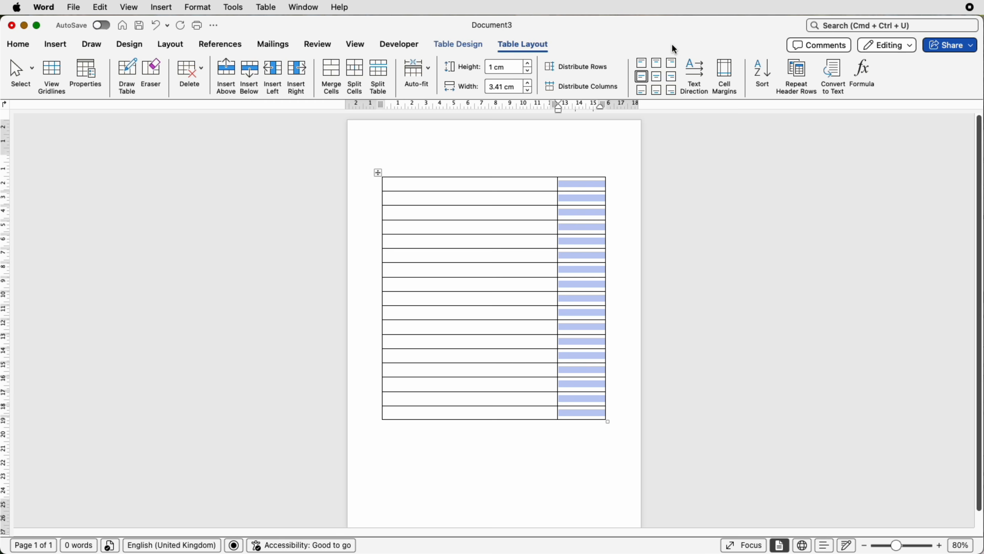
pyautogui.click(673, 78)
# Set the font of the whole table to Abadi MT
pyautogui.click(387, 184)
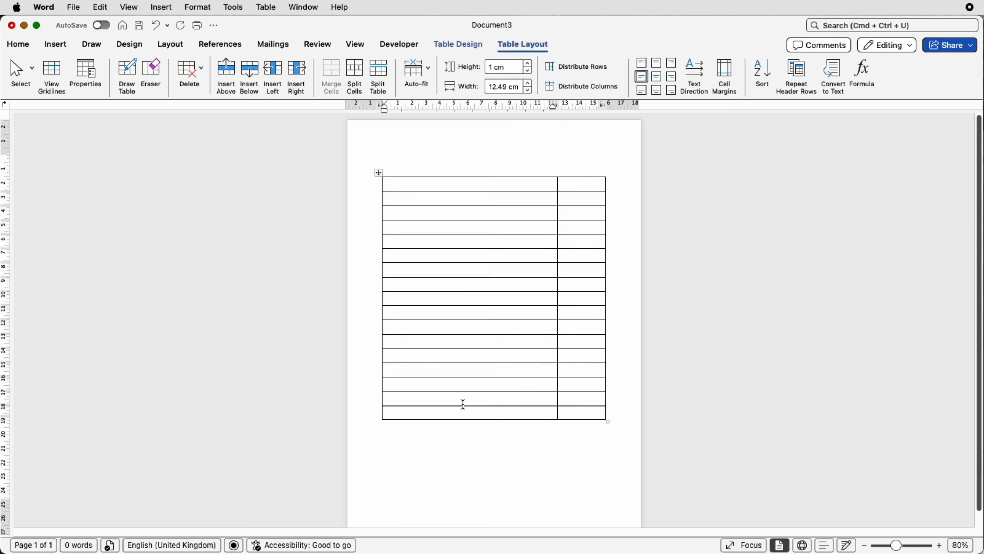
pyautogui.click(379, 173)
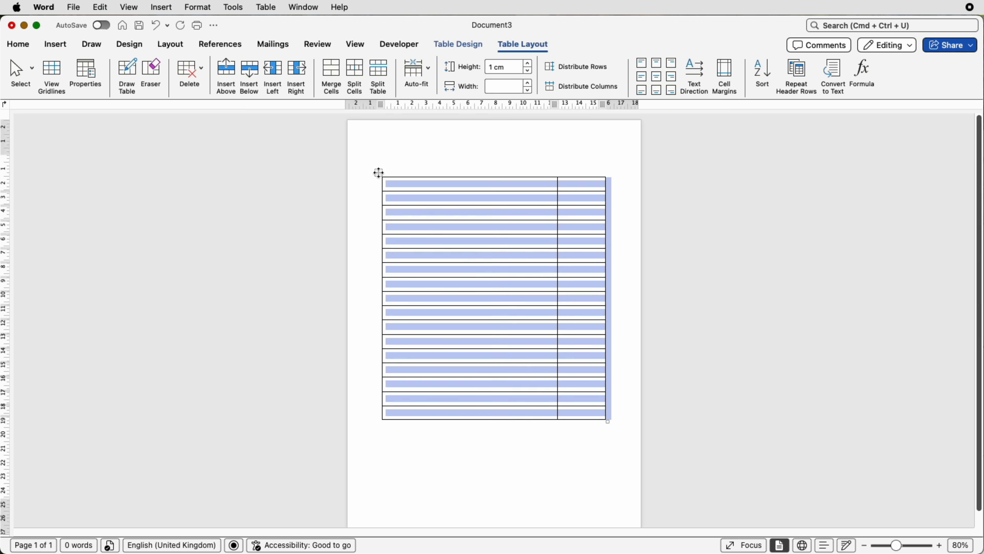
pyautogui.click(29, 49)
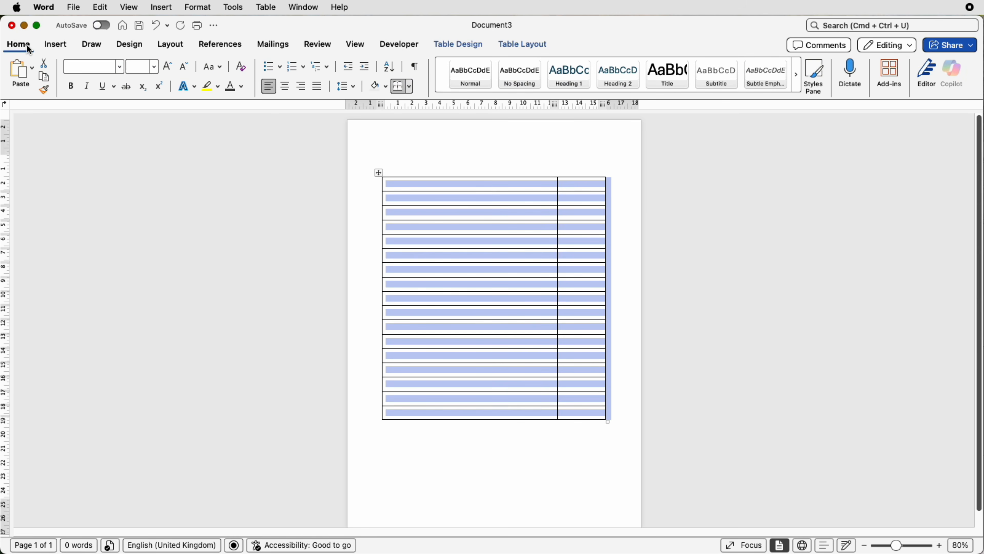
pyautogui.click(119, 69)
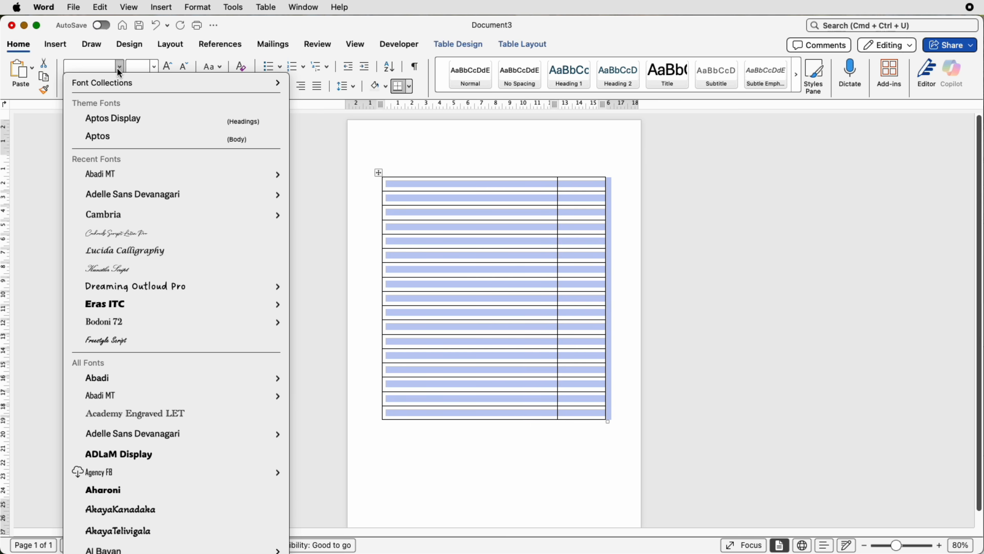
pyautogui.moveTo(97, 182)
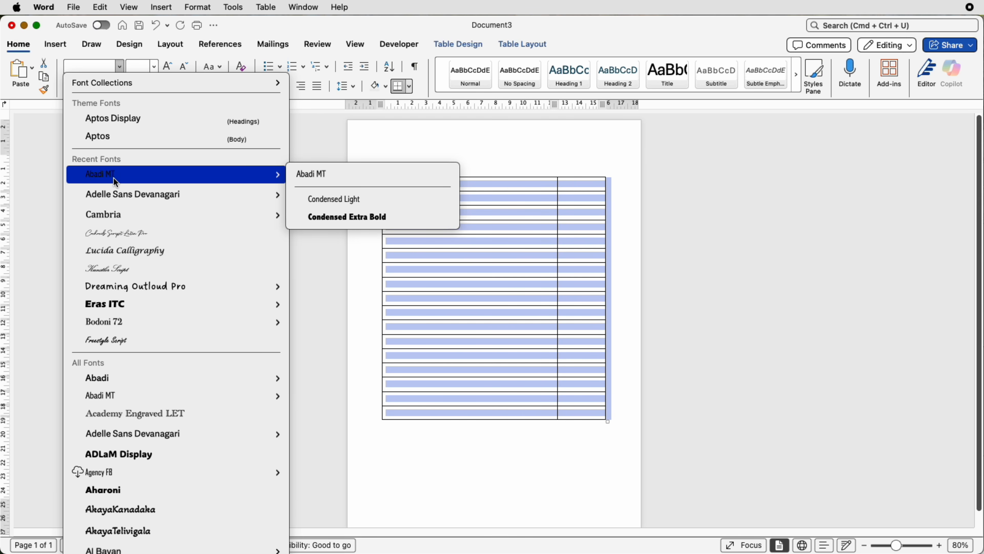
pyautogui.click(88, 179)
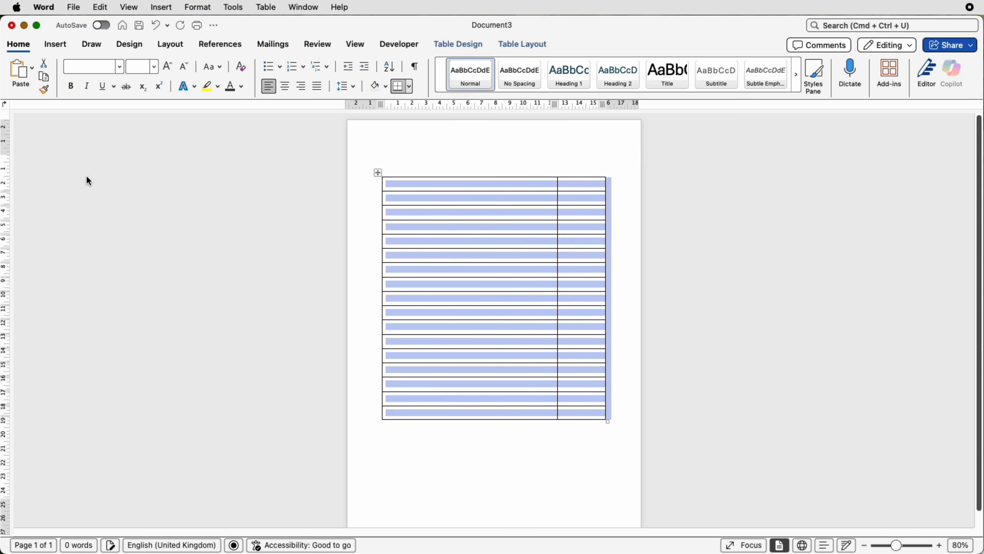
# Enter the heading HOT DRINKS in capitals in the first cell of the table
pyautogui.click(415, 187)
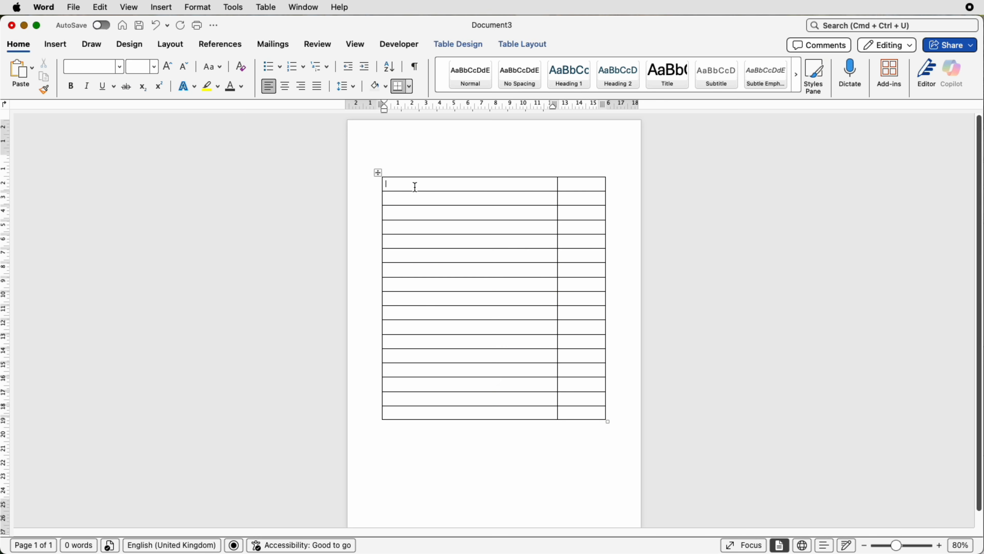
pyautogui.press('capslock')
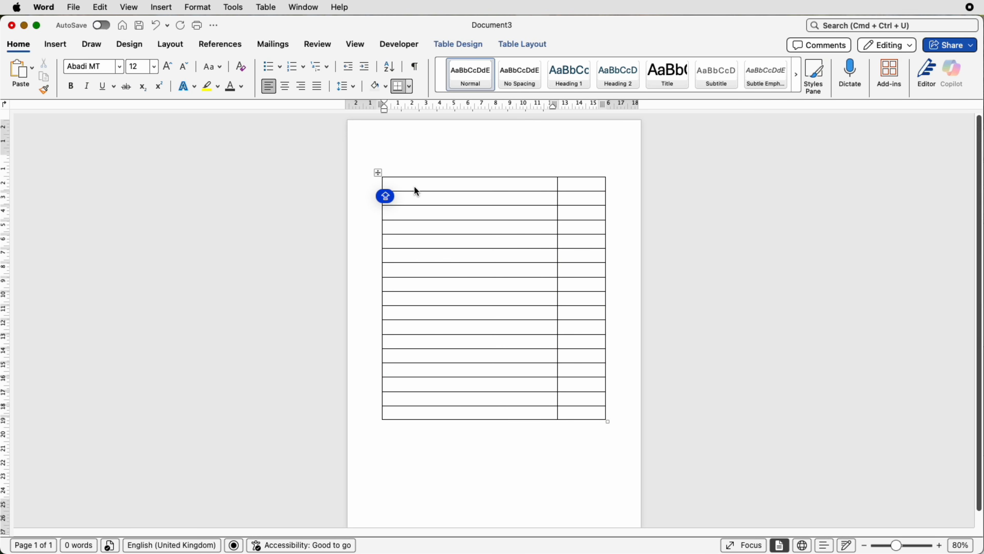
pyautogui.write('HOT DRINKS')
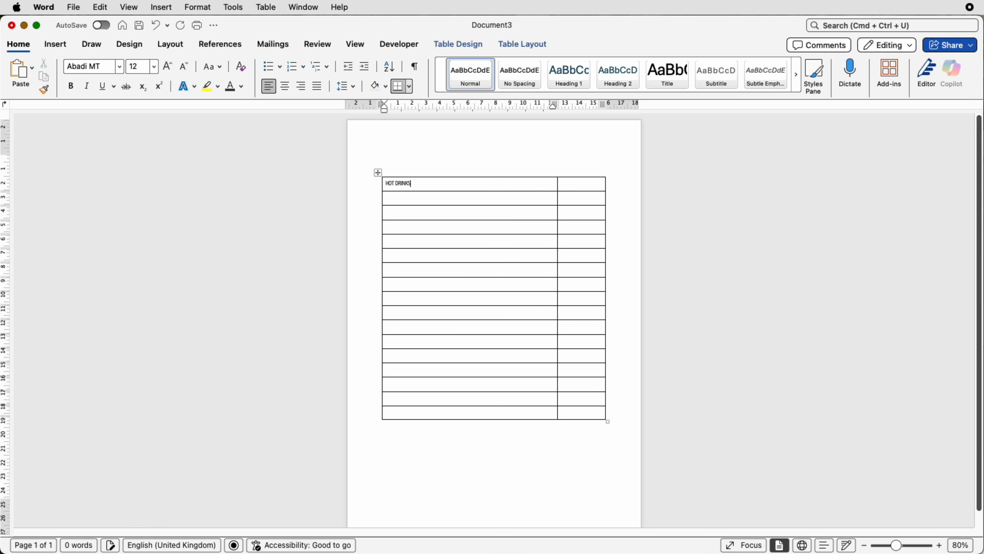
pyautogui.press('capslock')
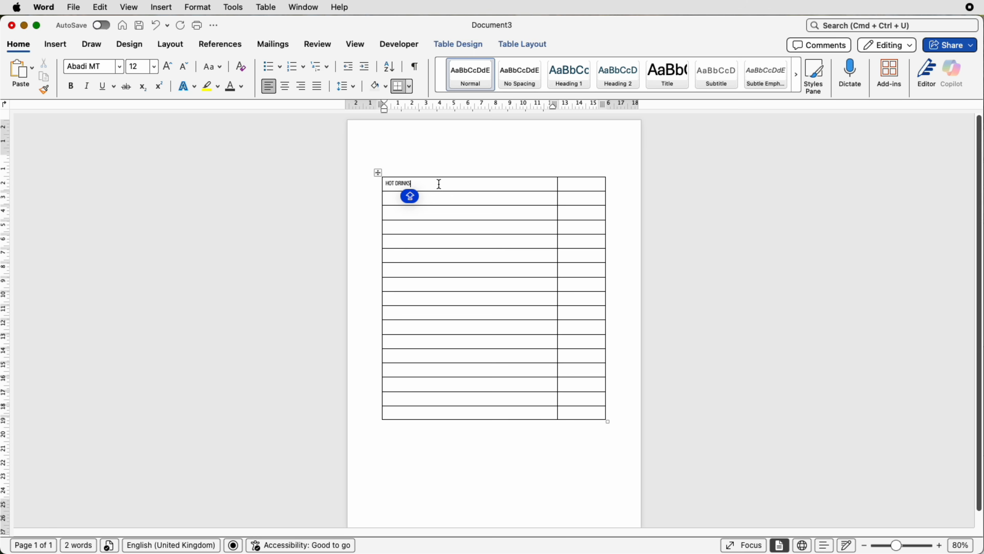
# Space out the HOT DRINKS heading with a space between its letters and a wider gap between the two words
pyautogui.moveTo(891, 548); pyautogui.dragTo(911, 548)
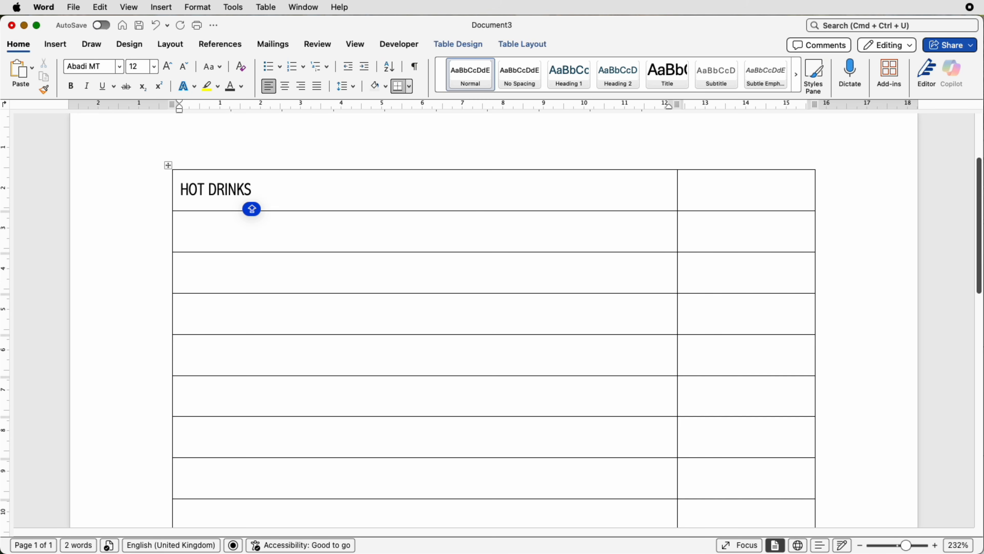
pyautogui.press('super+grave')
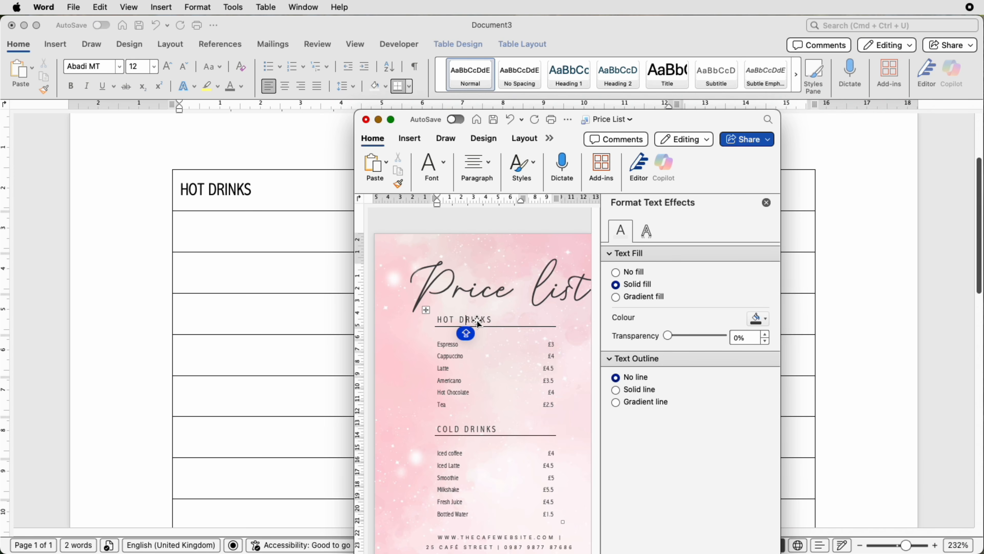
pyautogui.moveTo(659, 128); pyautogui.dragTo(980, 164)
pyautogui.click(562, 239)
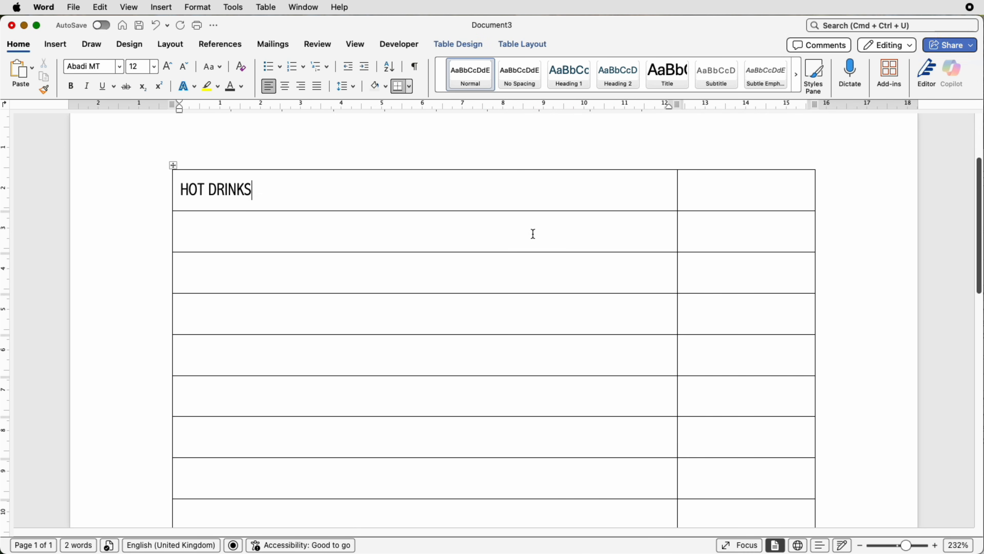
pyautogui.click(183, 189)
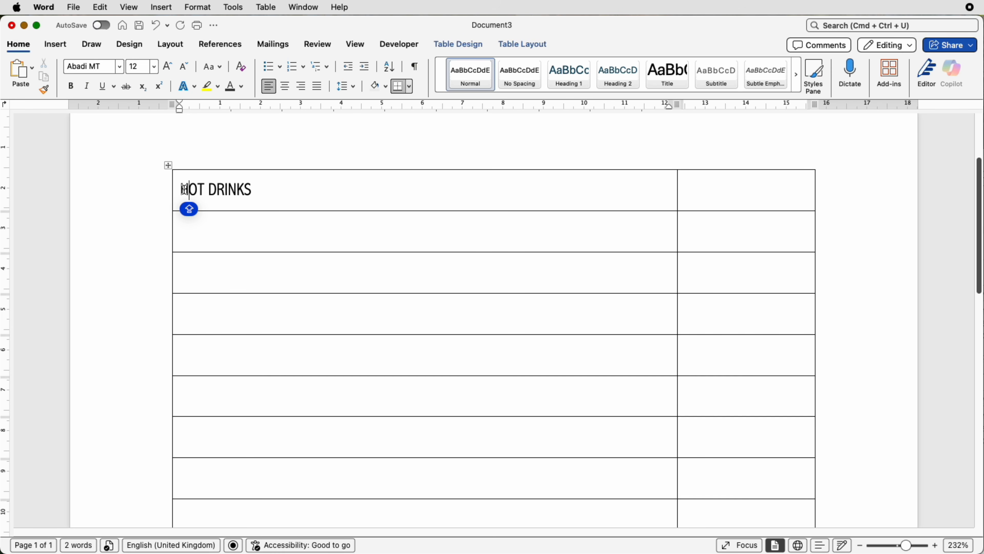
pyautogui.press('Right')
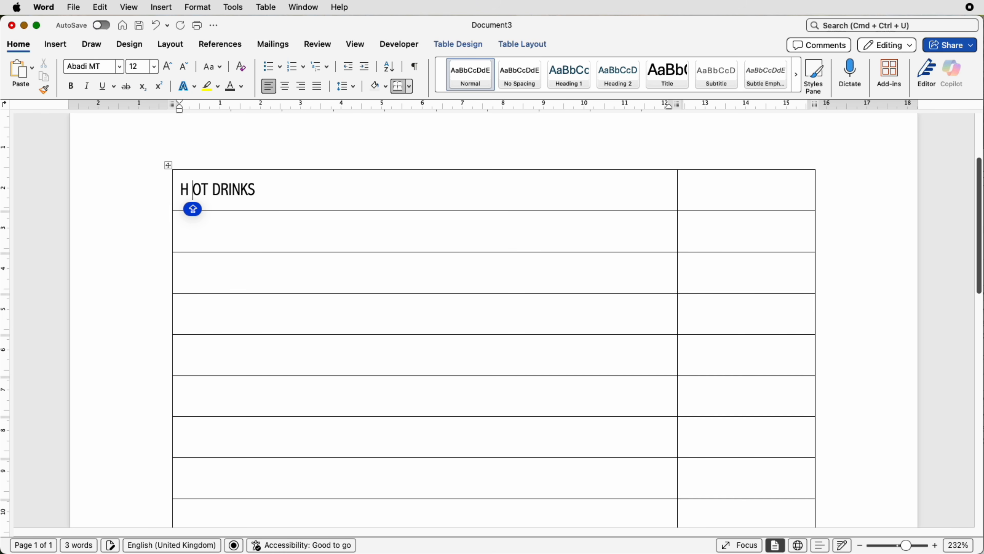
pyautogui.press('Right')
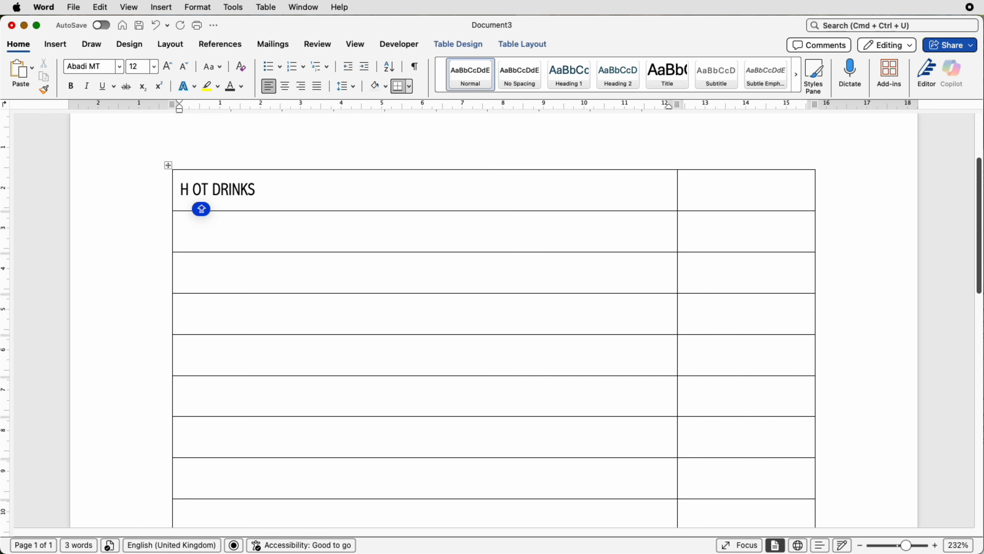
pyautogui.press('Right')
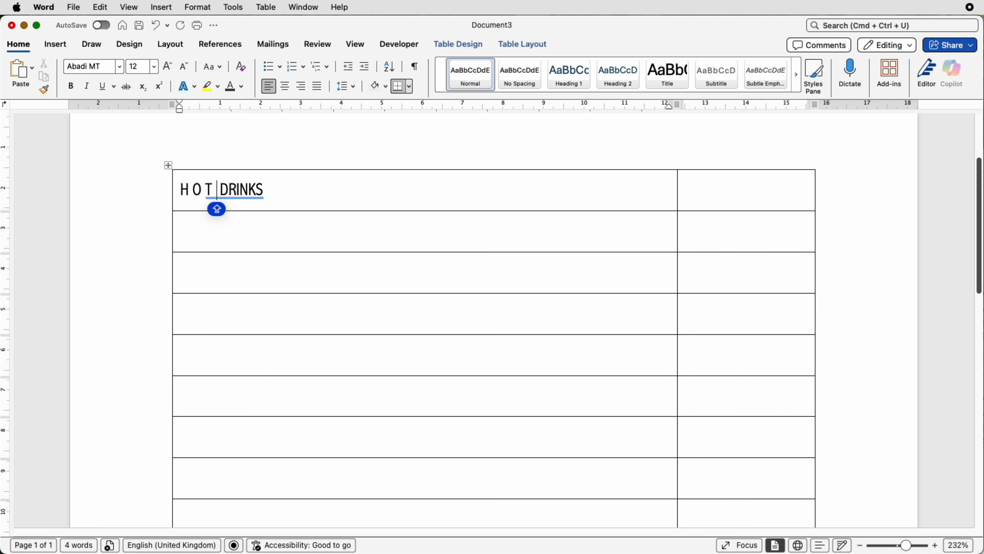
pyautogui.press('Right')
pyautogui.press('Right')
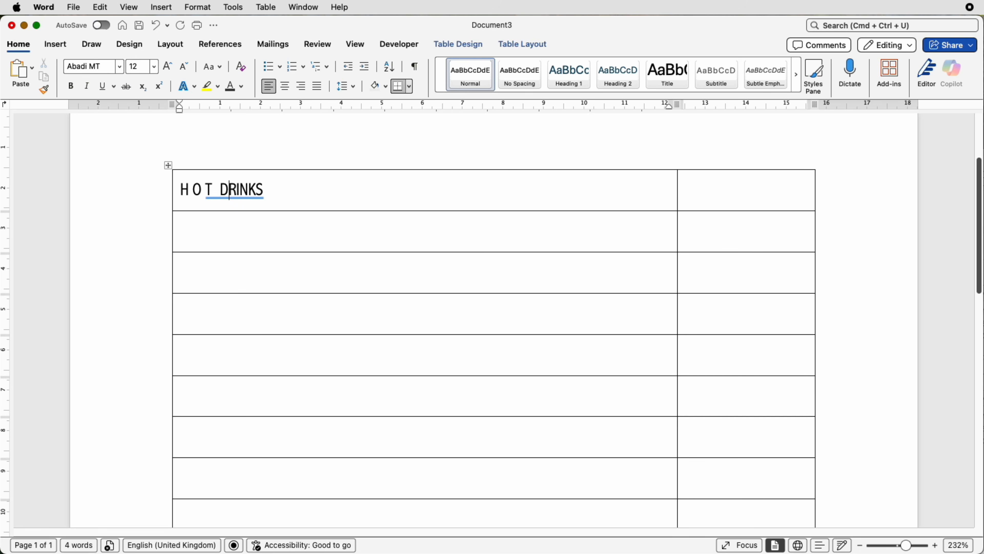
pyautogui.press('Right')
pyautogui.press('Right')
pyautogui.press('Right')
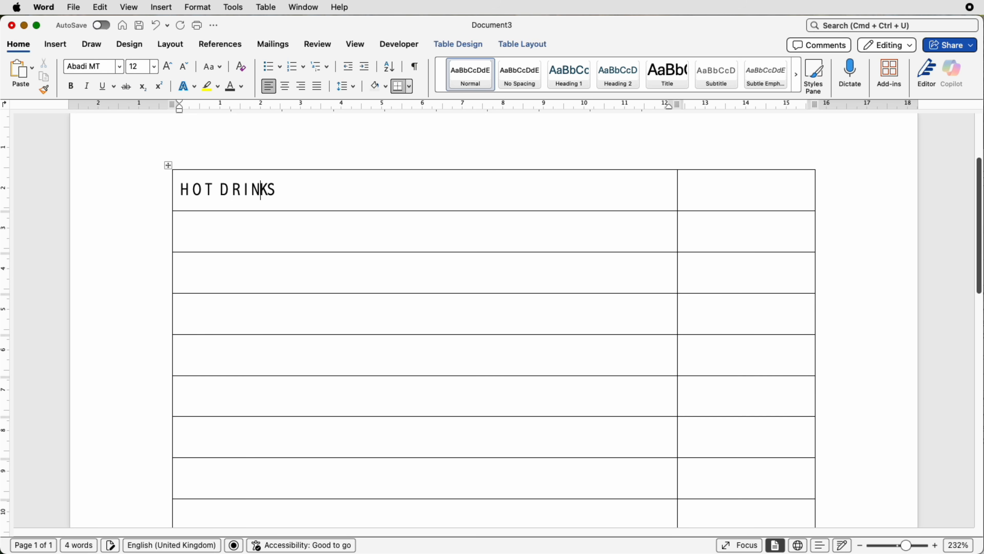
pyautogui.press('Right')
pyautogui.press('Right')
pyautogui.press('capslock')
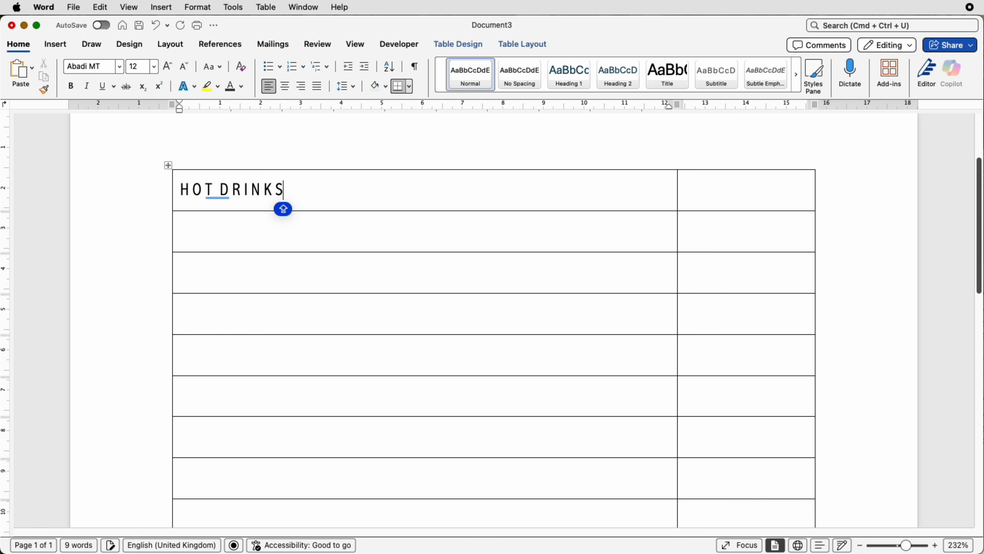
pyautogui.click(220, 190)
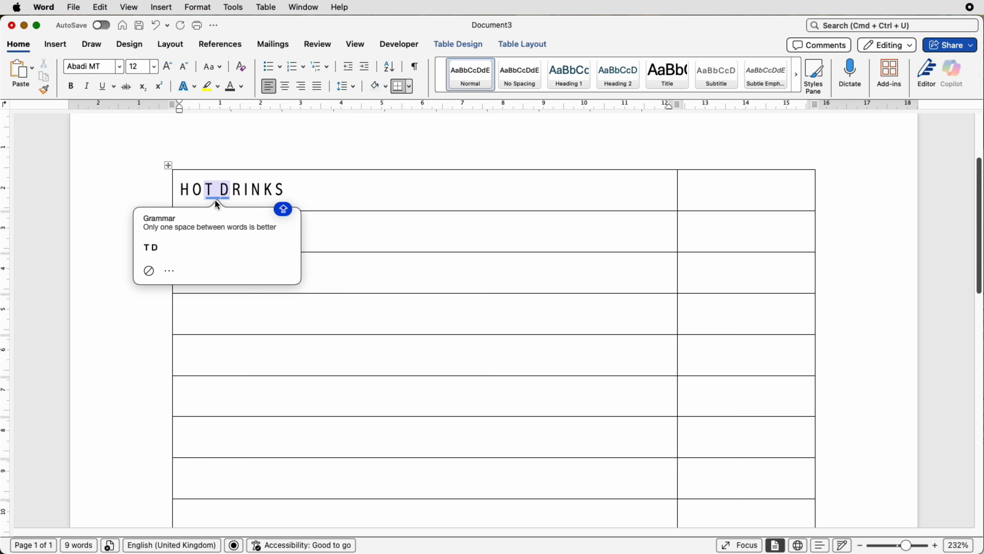
pyautogui.press('Escape')
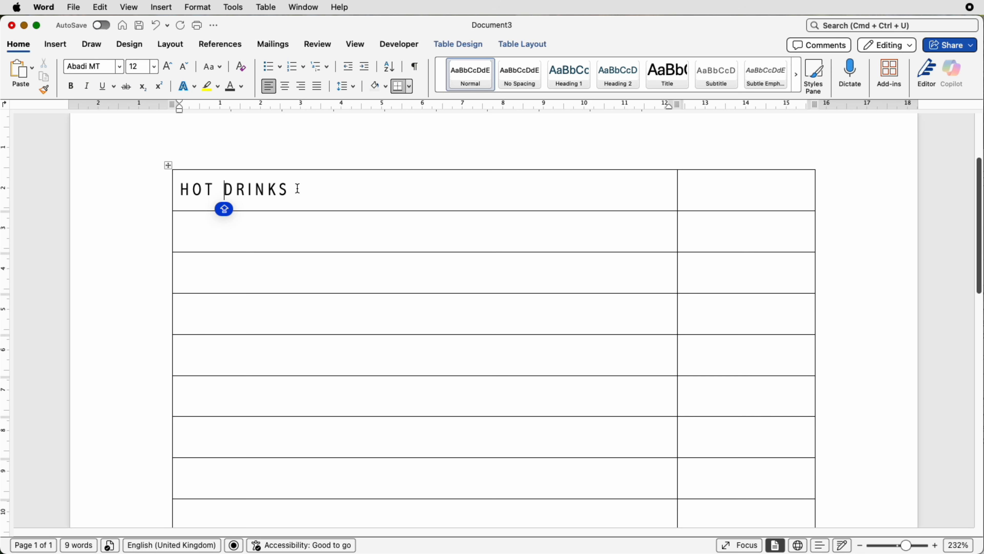
# Increase the font size of the HOT DRINKS heading to 16
pyautogui.moveTo(298, 189); pyautogui.dragTo(179, 190)
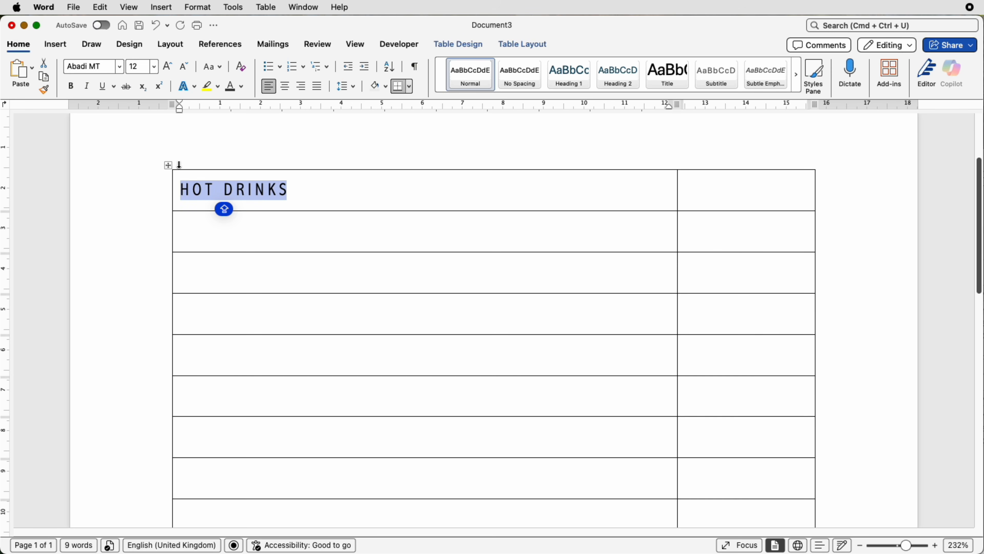
pyautogui.click(168, 66)
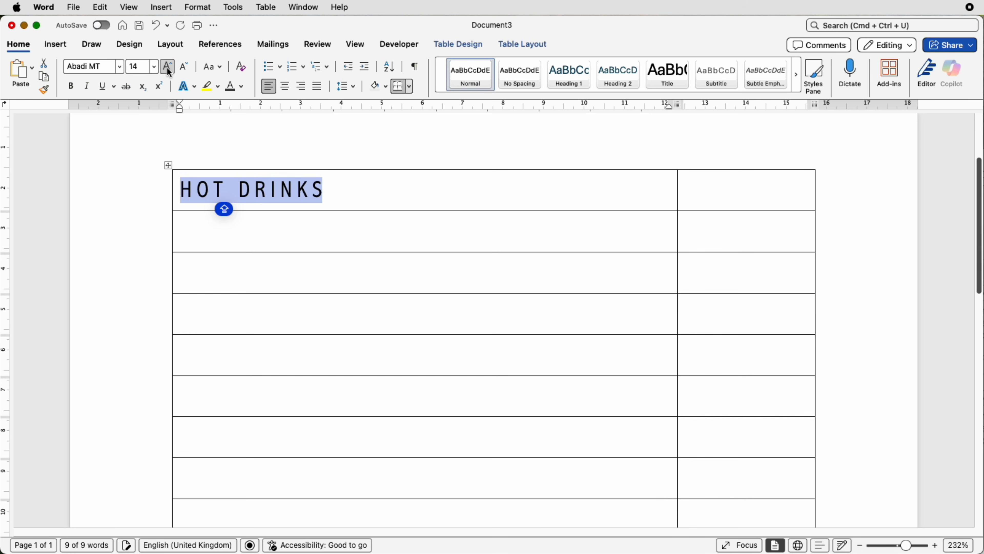
pyautogui.click(263, 234)
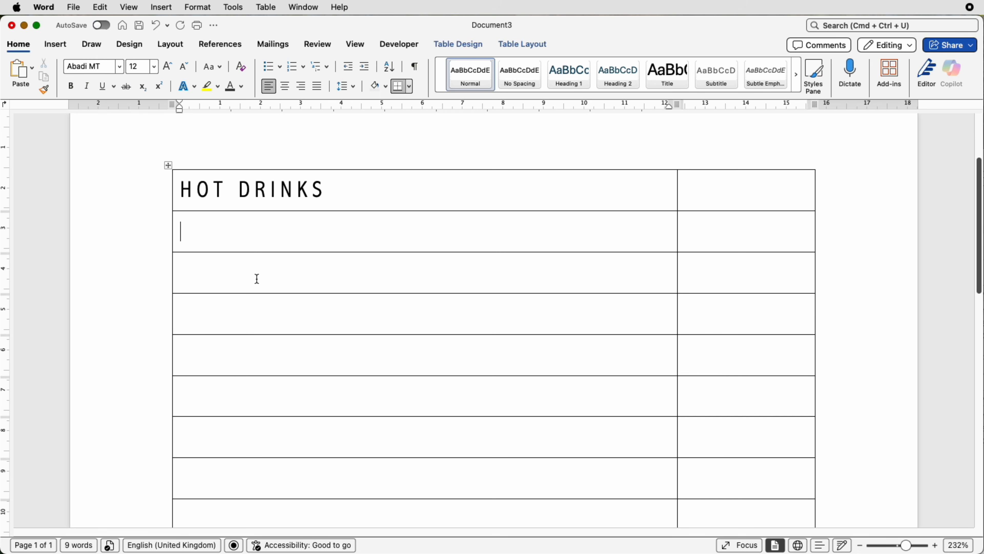
# List Espresso, Cappuccino, Latte, Americano, Hot Chocolate and Tea from the third row down, priced £3, £4, £4.5, £3.5, £4 and £2.5
pyautogui.click(222, 277)
pyautogui.write('Espresso Cappuccino Latte Americano Hot Chocolate Tea')
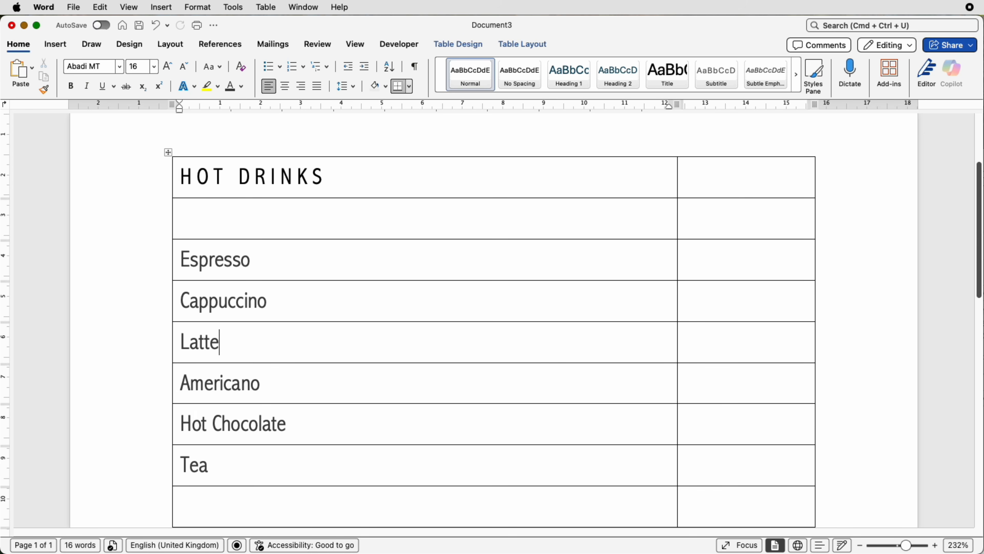
pyautogui.moveTo(736, 266); pyautogui.dragTo(737, 463)
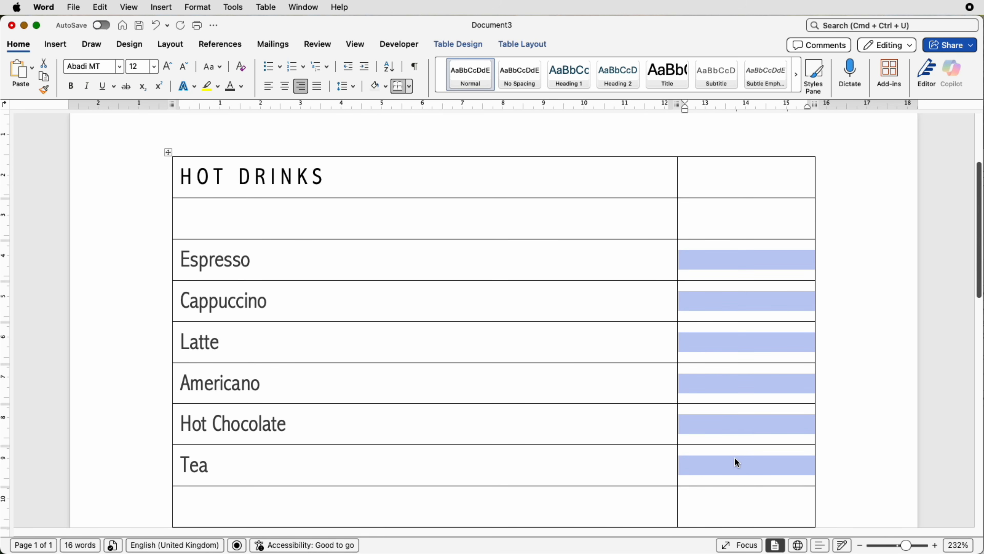
pyautogui.write('£3 £4 £4.5 £3.5 £4 £2.5')
pyautogui.click(615, 427)
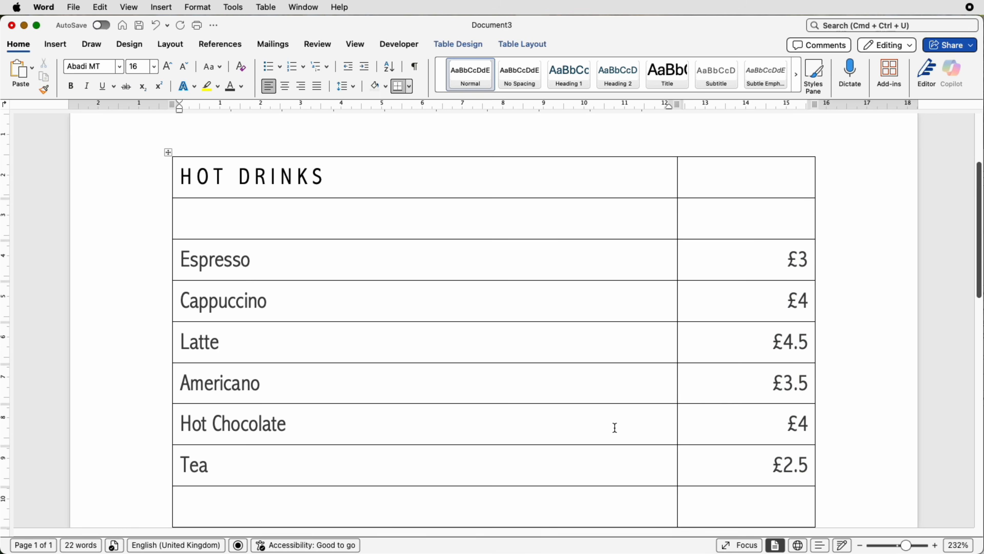
# Add the letter-spaced heading COLD DRINKS at size 20 in the first column, leaving one empty row below Tea
pyautogui.scroll(-4, 615, 427)
pyautogui.scroll(-2, 613, 426)
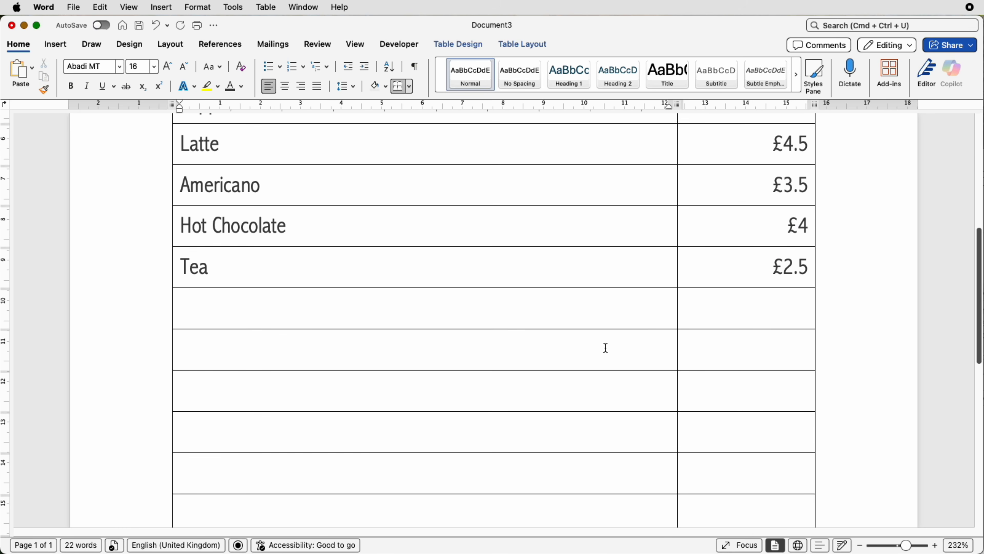
pyautogui.click(566, 348)
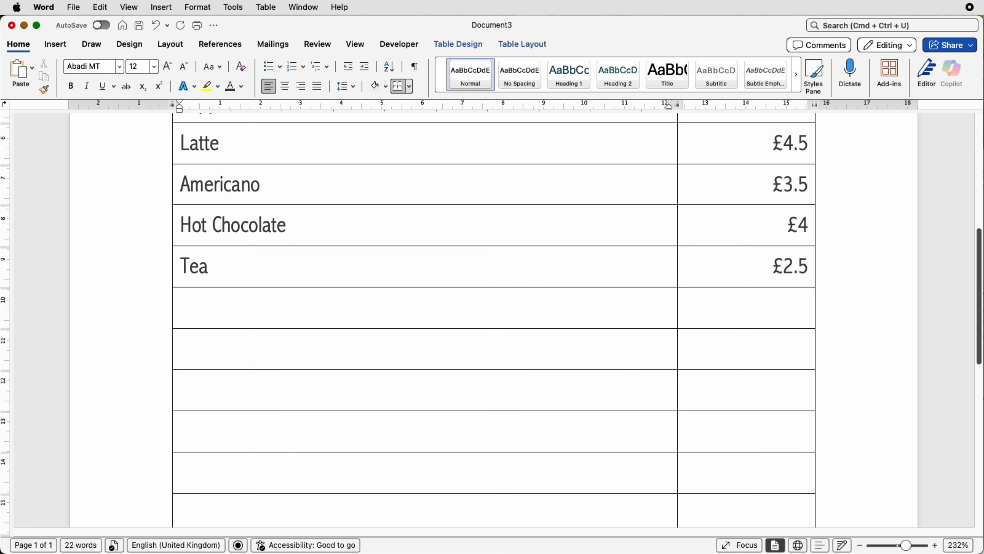
pyautogui.write('COLD DRINKS')
# Enlarge the HOT DRINKS heading to font size 20 to match the COLD DRINKS heading
pyautogui.scroll(5, 227, 347)
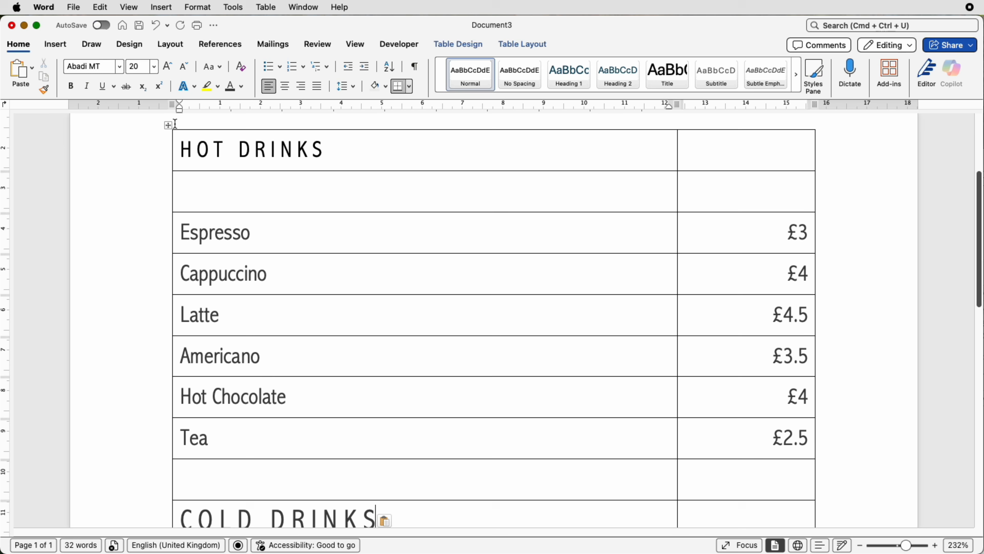
pyautogui.click(228, 152)
pyautogui.moveTo(331, 151); pyautogui.dragTo(179, 151)
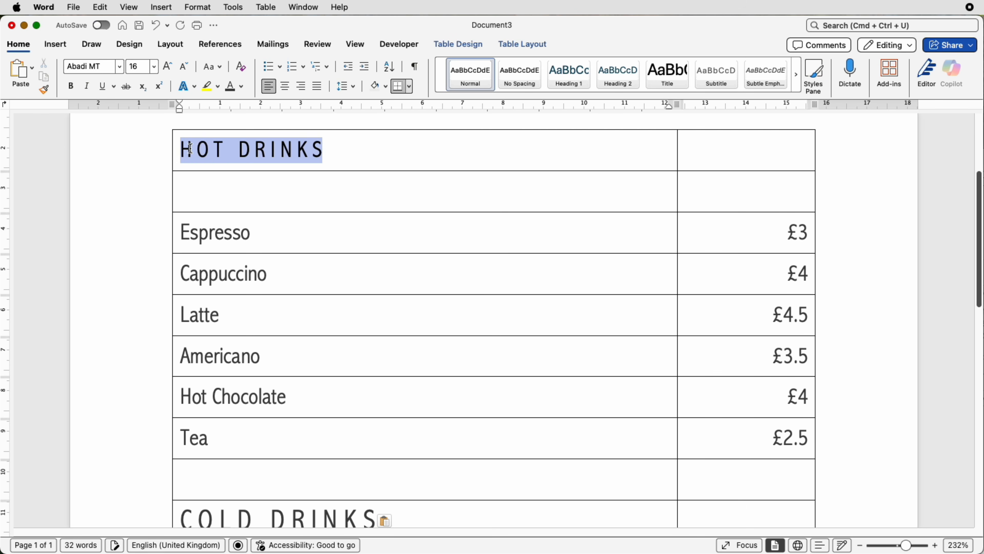
pyautogui.click(167, 66)
pyautogui.click(168, 69)
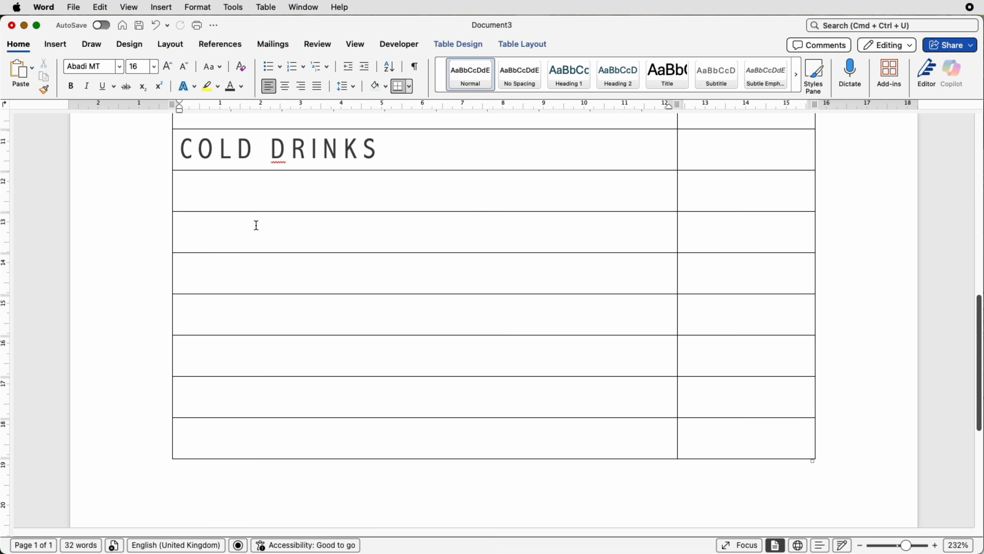
# List Iced coffee, Iced Latte, Smoothie, Milkshake, Fresh Juice and Bottled Water two rows below COLD DRINKS, priced £4, £4.5, £5, £5.5, £4.5 and £1.5
pyautogui.moveTo(235, 228); pyautogui.dragTo(243, 437)
pyautogui.write('Iced coffee Iced Latte Smoothie Milkshake Fresh Juice Bottled Water')
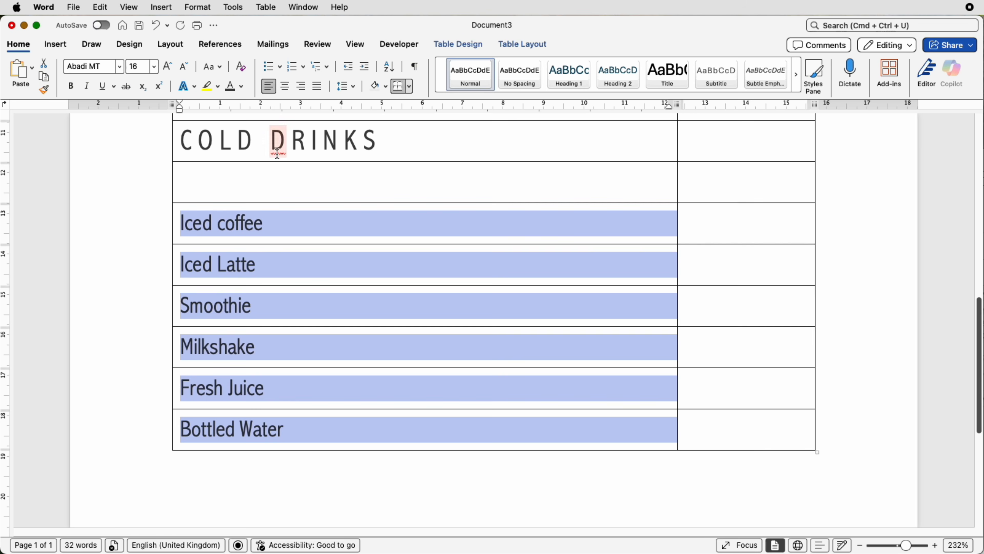
pyautogui.press('super+r')
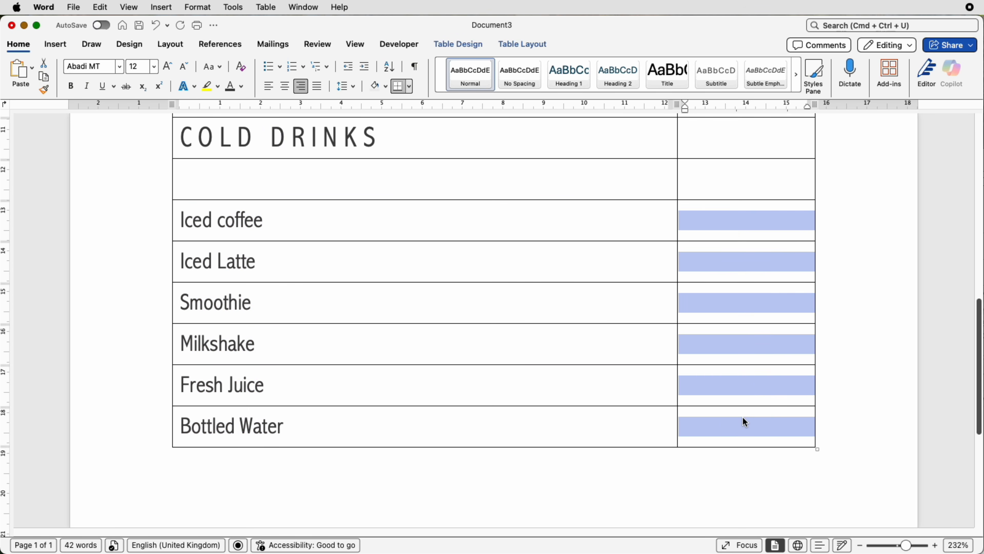
pyautogui.write('£4 £4.5 £5 £5.5 £4.5 £1.5')
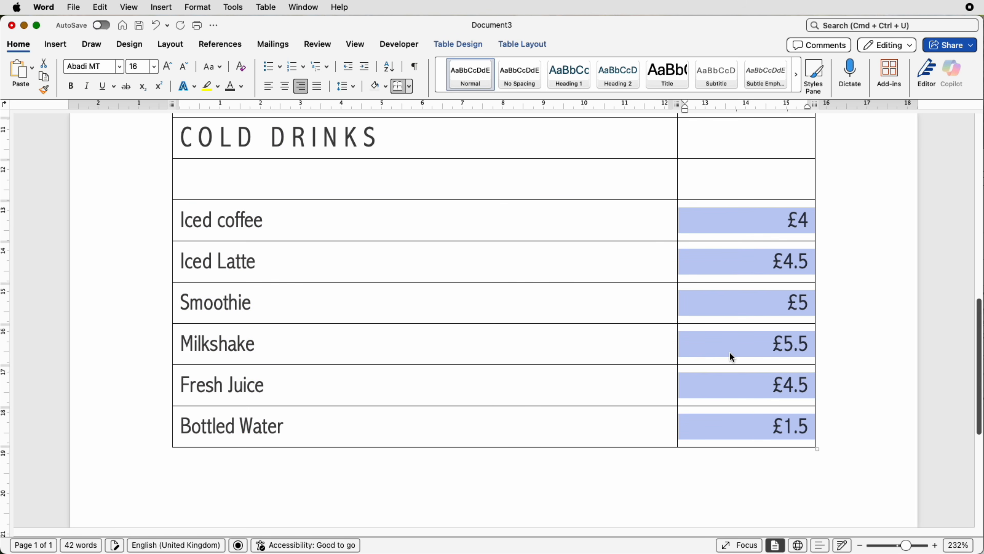
pyautogui.scroll(1, 849, 505)
pyautogui.moveTo(908, 546); pyautogui.dragTo(896, 546)
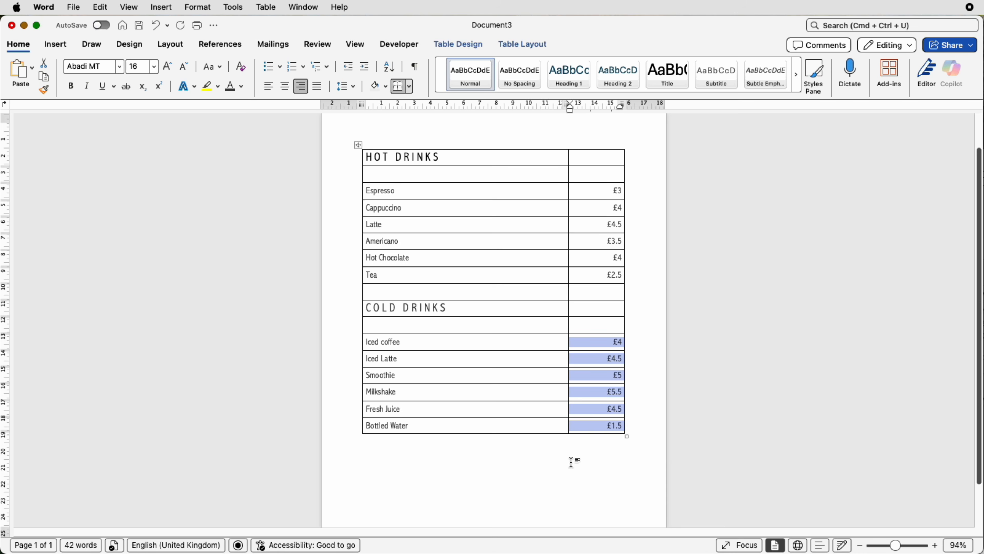
pyautogui.click(543, 452)
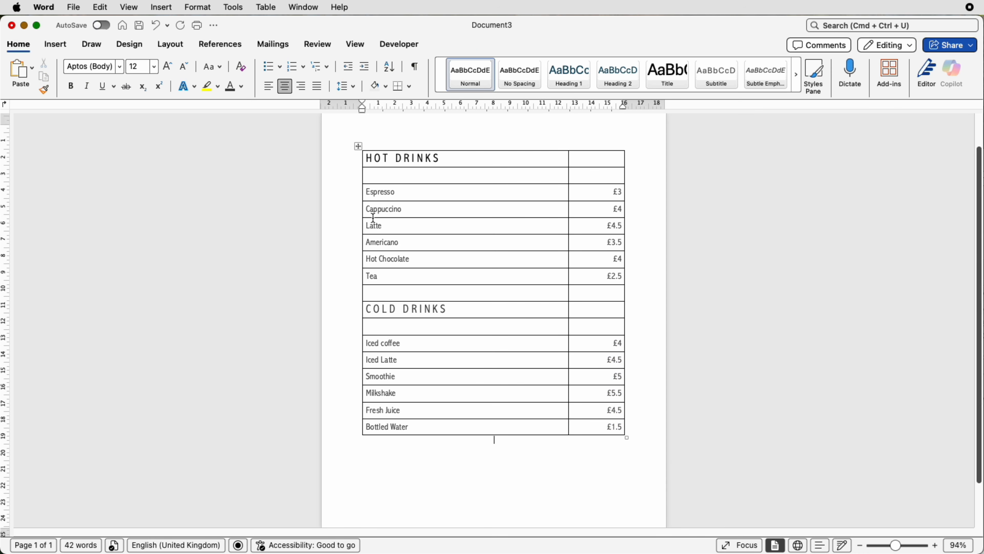
# Try a larger and a smaller font size on the hot drinks items and prices
pyautogui.click(387, 194)
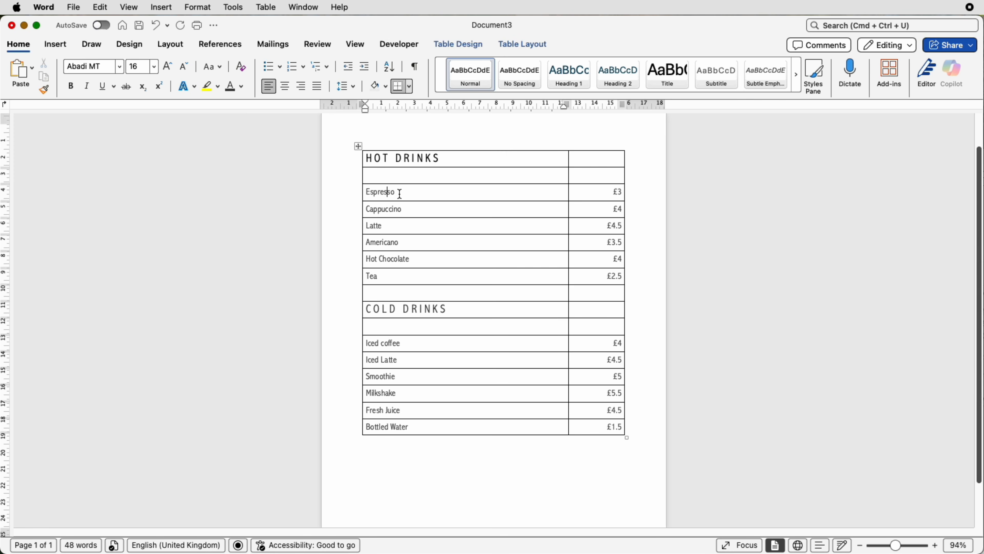
pyautogui.moveTo(514, 198); pyautogui.dragTo(575, 277)
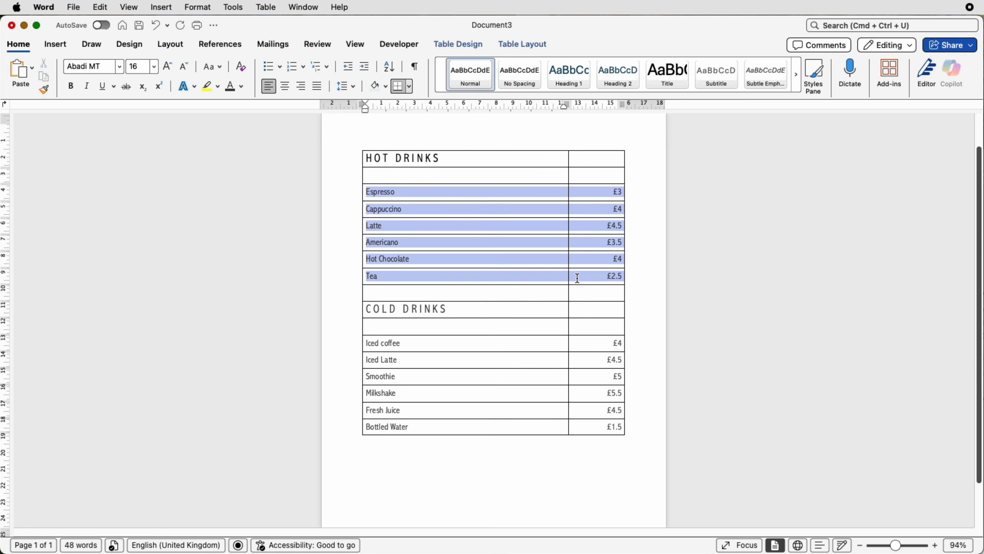
pyautogui.click(168, 67)
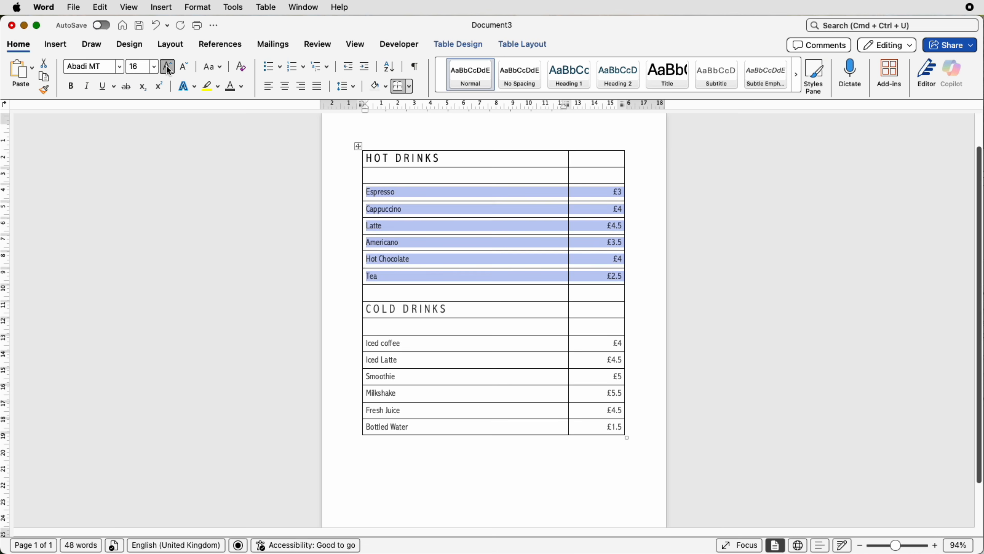
pyautogui.click(184, 66)
pyautogui.click(490, 344)
pyautogui.moveTo(490, 344); pyautogui.dragTo(571, 421)
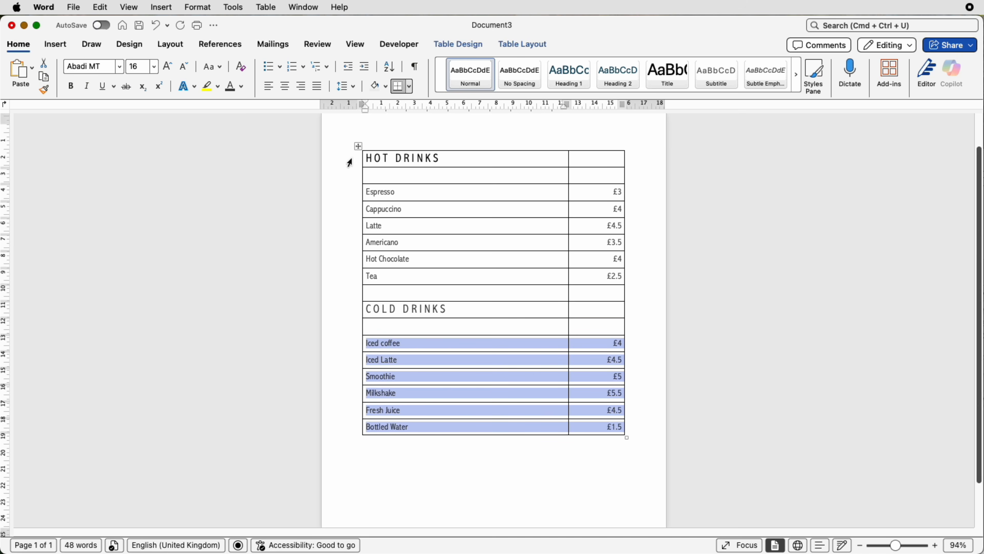
# Set the font colour of the whole table to a dark grey shade of the black theme colour
pyautogui.click(359, 146)
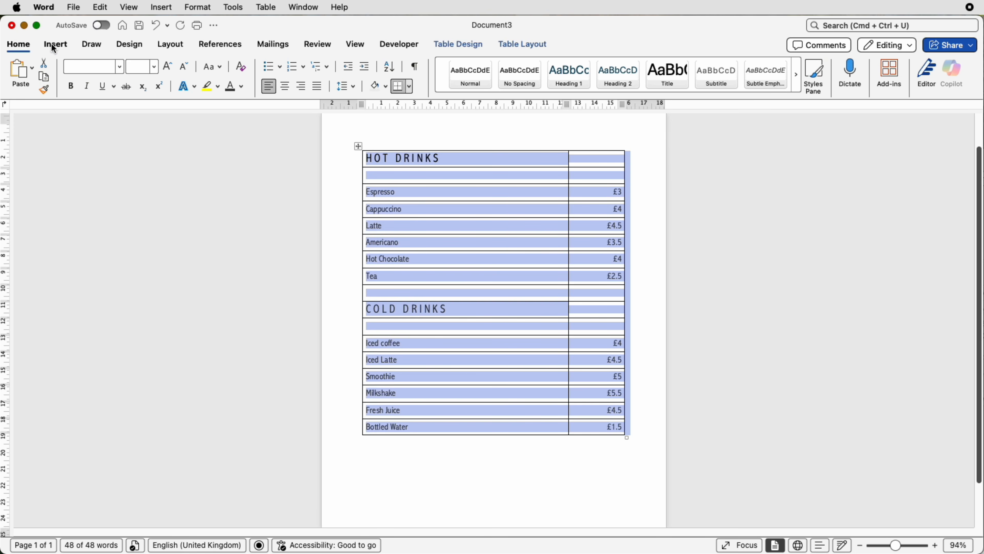
pyautogui.click(241, 88)
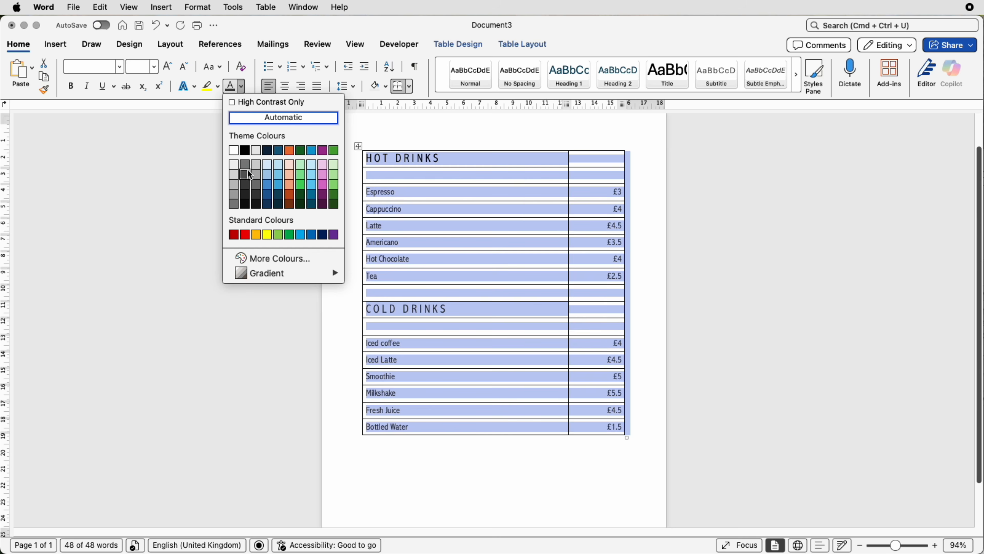
pyautogui.click(246, 186)
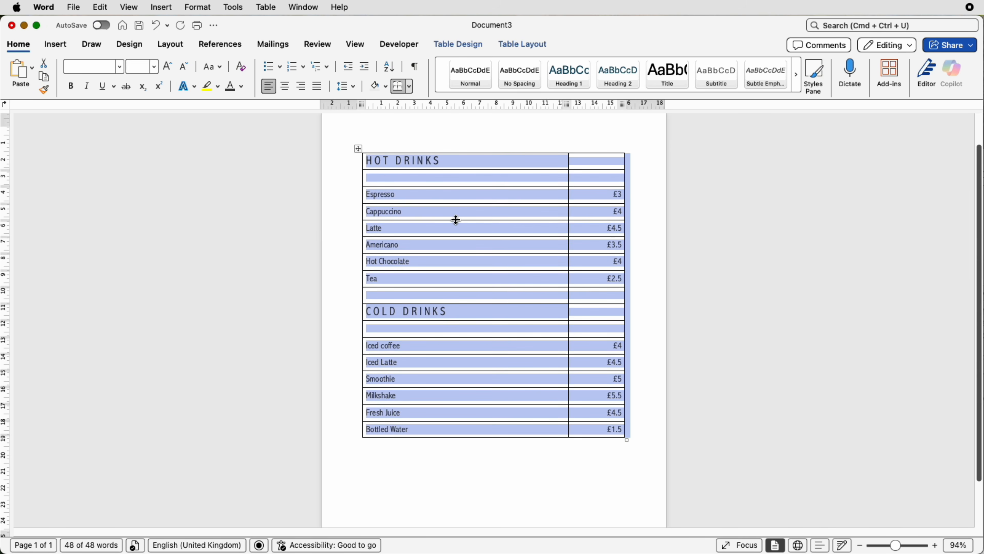
# Remove all borders from the whole drinks table
pyautogui.click(468, 46)
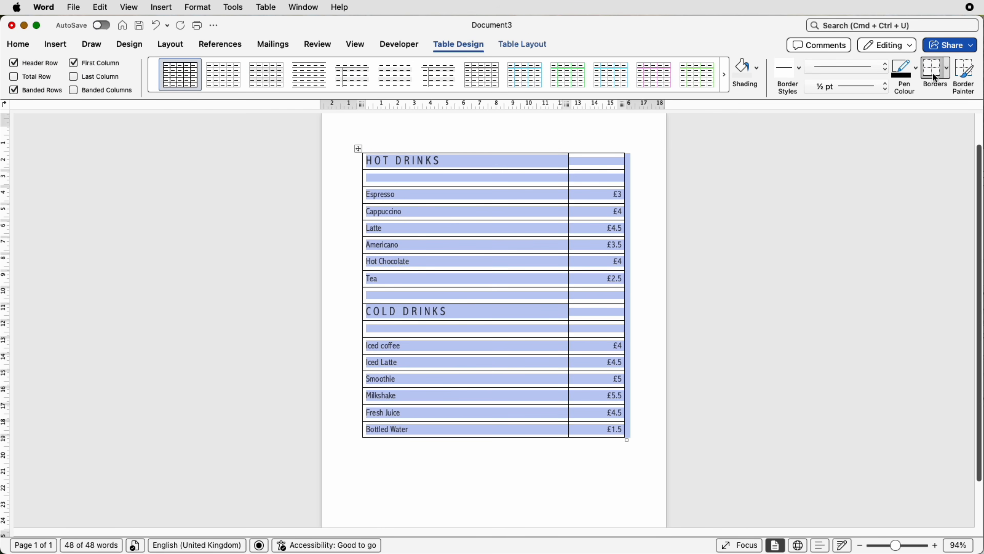
pyautogui.click(946, 75)
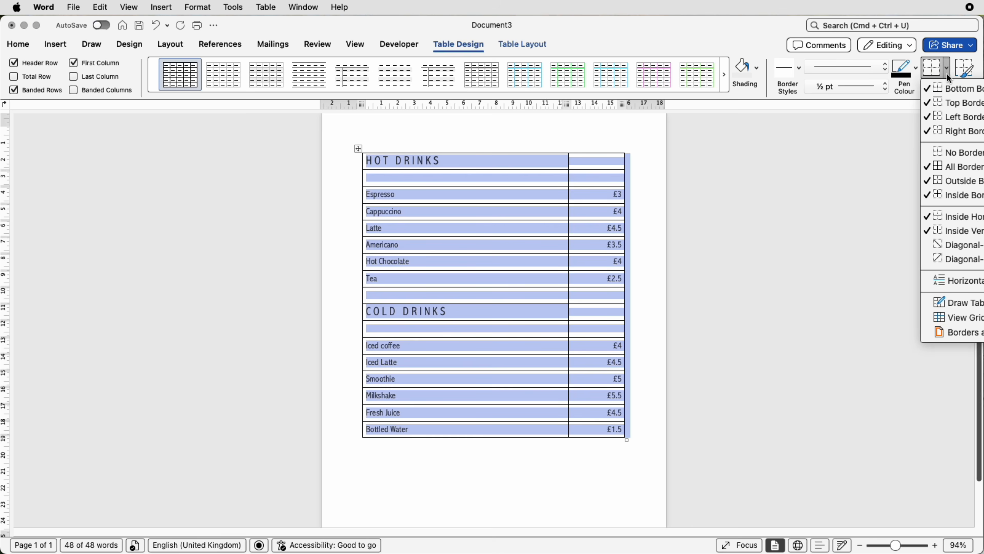
pyautogui.click(938, 153)
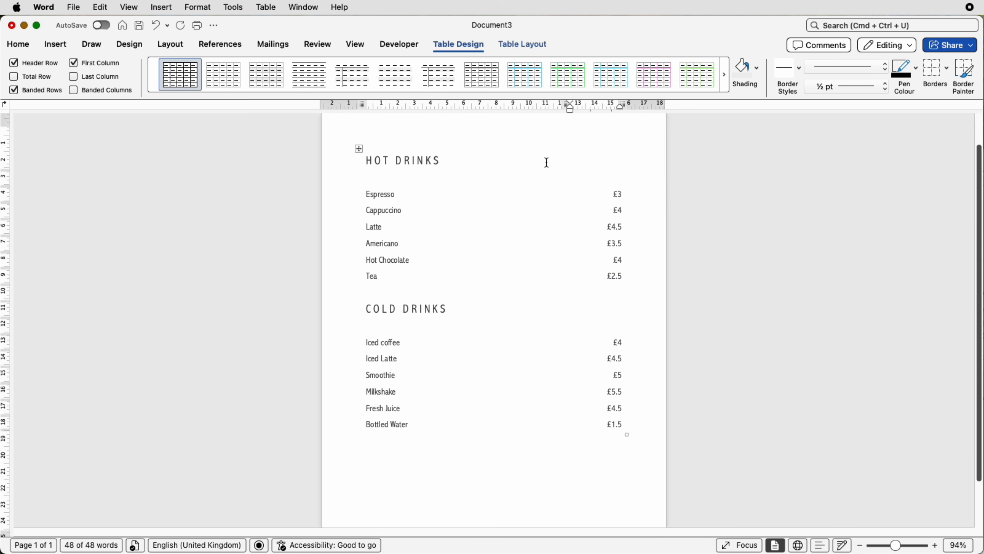
# Add a bottom border across both cells of the HOT DRINKS heading row
pyautogui.moveTo(547, 163); pyautogui.dragTo(586, 160)
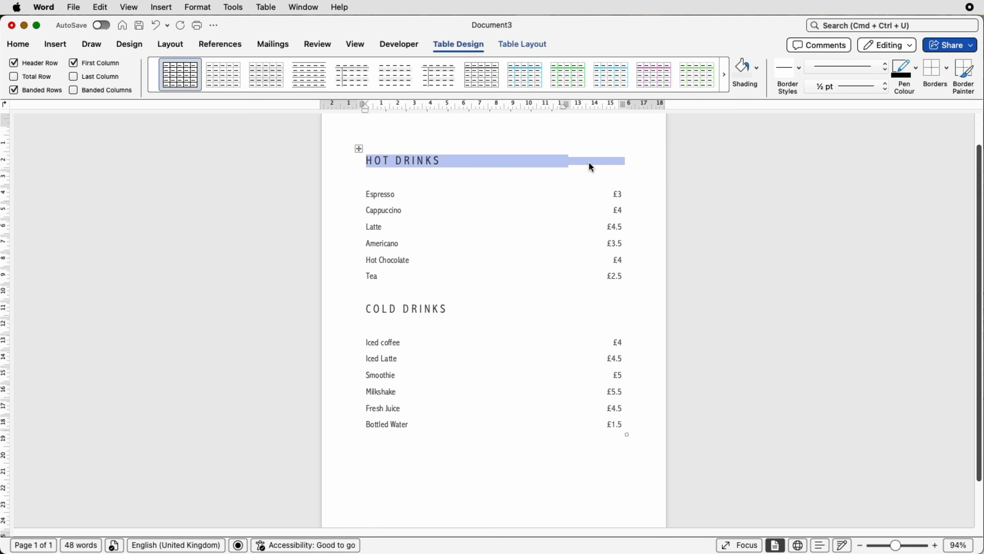
pyautogui.click(948, 83)
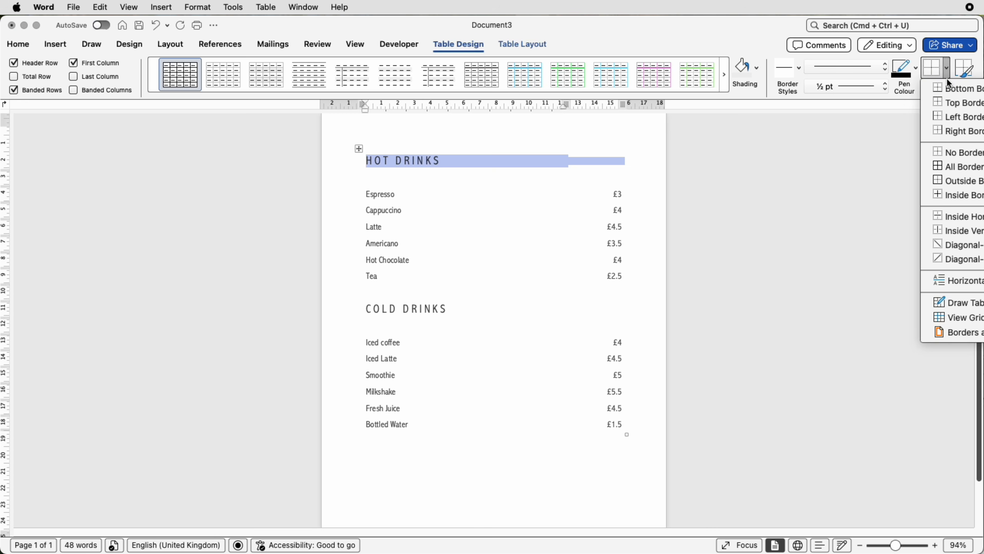
pyautogui.click(941, 91)
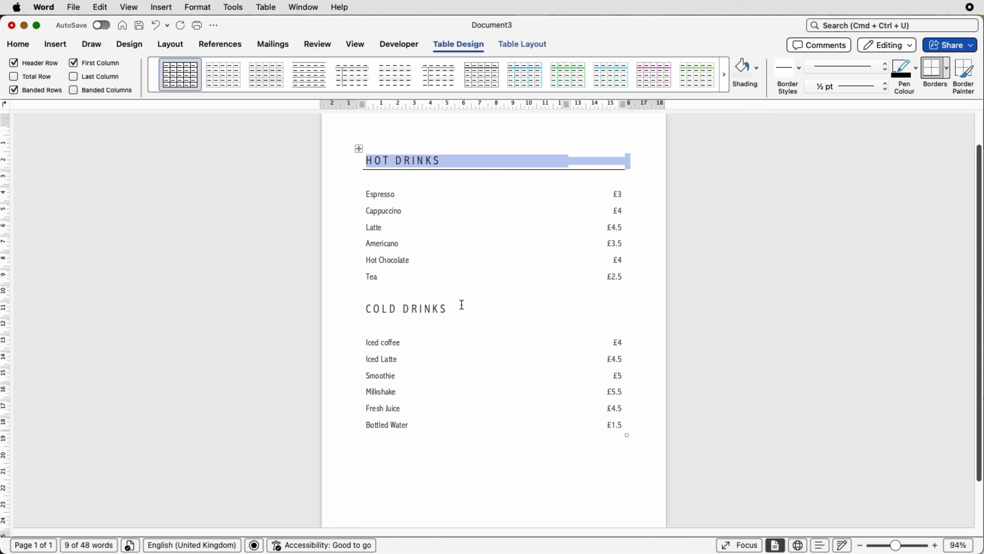
# Add a bottom border across both cells of the COLD DRINKS heading row
pyautogui.click(487, 309)
pyautogui.moveTo(555, 309); pyautogui.dragTo(600, 312)
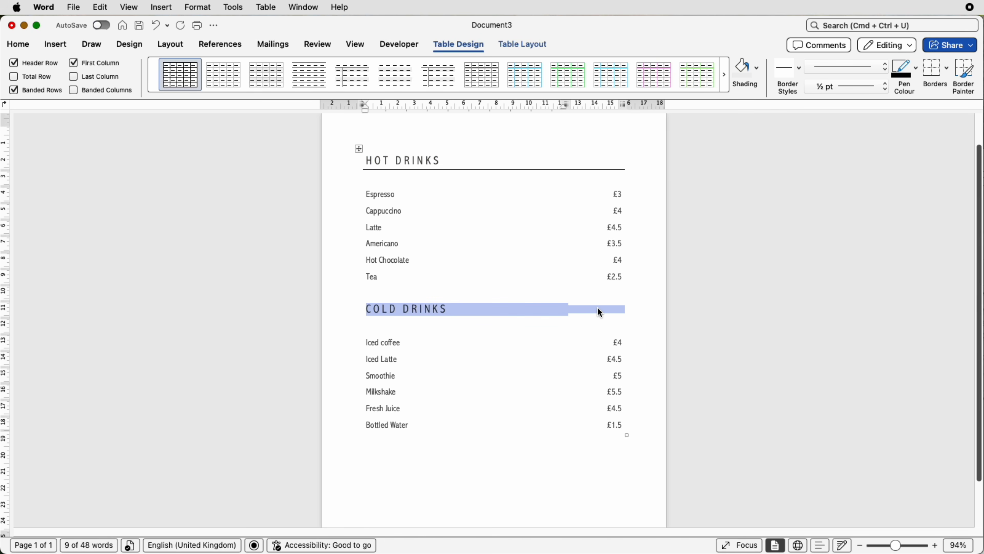
pyautogui.click(931, 79)
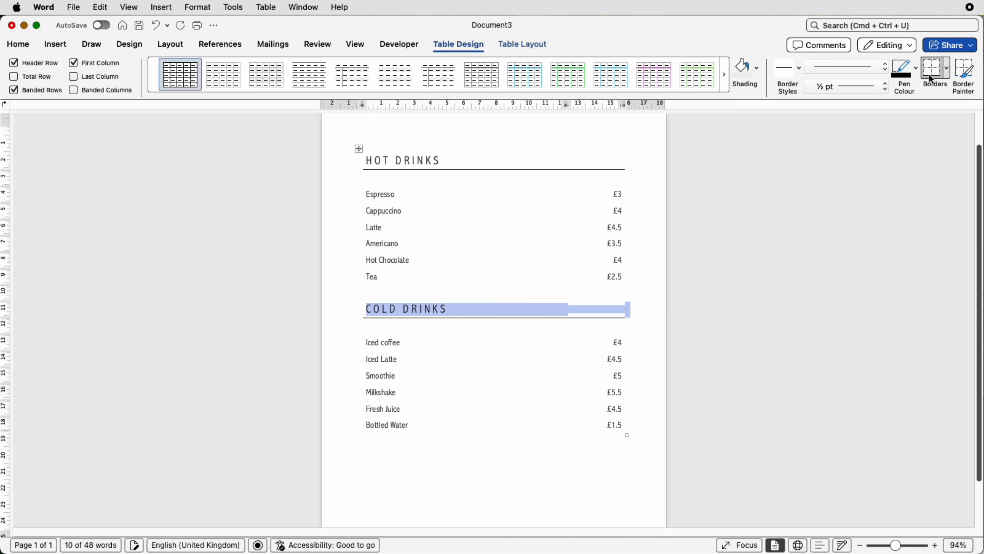
pyautogui.click(660, 267)
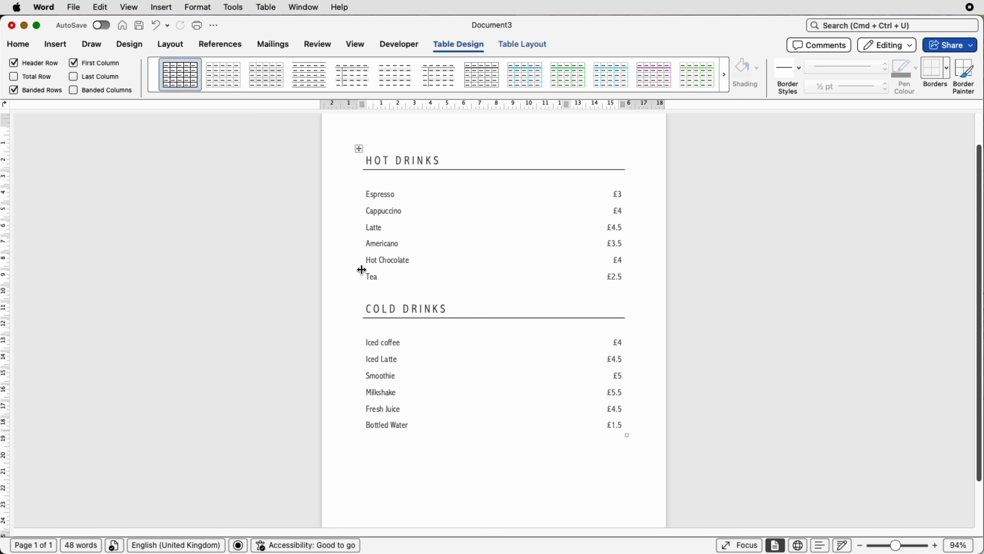
# Narrow the table by moving its left and right edges inward by about 2.5 cm each
pyautogui.moveTo(362, 269); pyautogui.dragTo(402, 272)
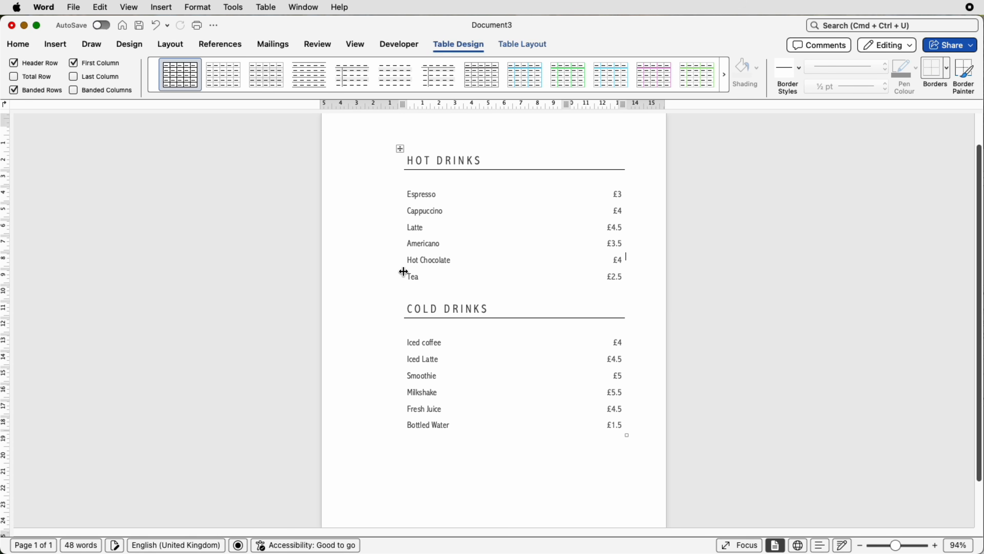
pyautogui.click(628, 270)
pyautogui.moveTo(624, 267); pyautogui.dragTo(583, 266)
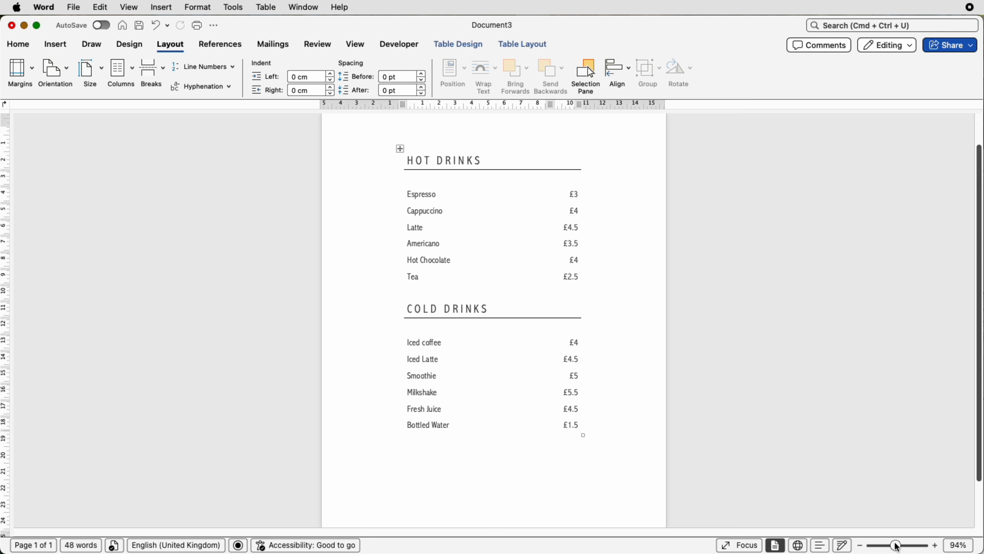
pyautogui.moveTo(898, 546); pyautogui.dragTo(884, 535)
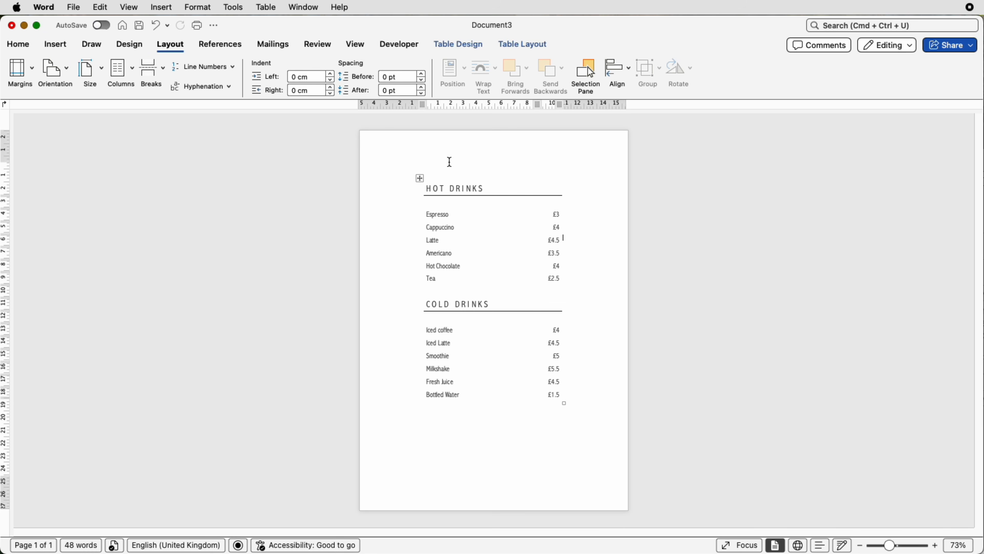
# Insert three blank lines above the drinks table to shift it down the page
pyautogui.click(459, 162)
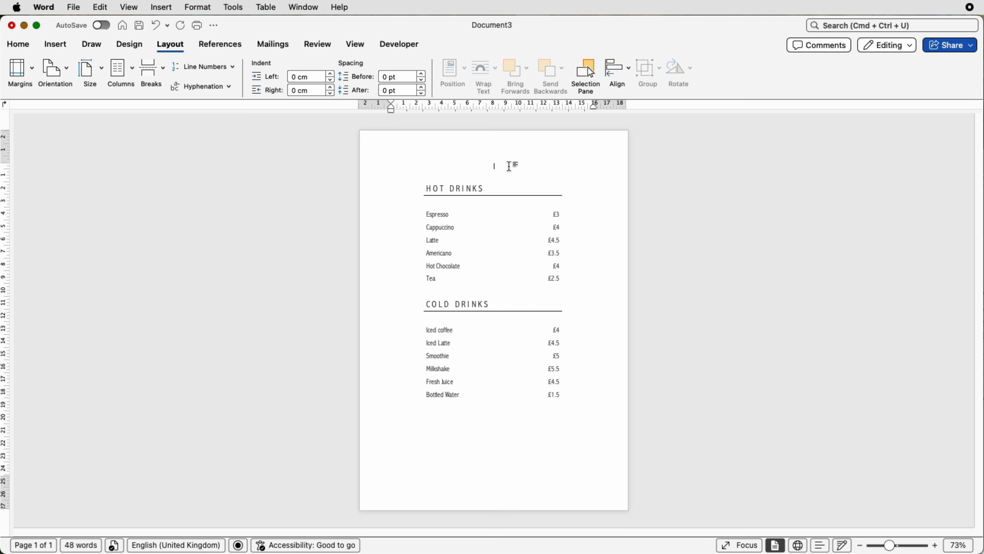
pyautogui.press('Return')
pyautogui.press('Return')
pyautogui.press('Return')
pyautogui.press('Return')
pyautogui.press('Return')
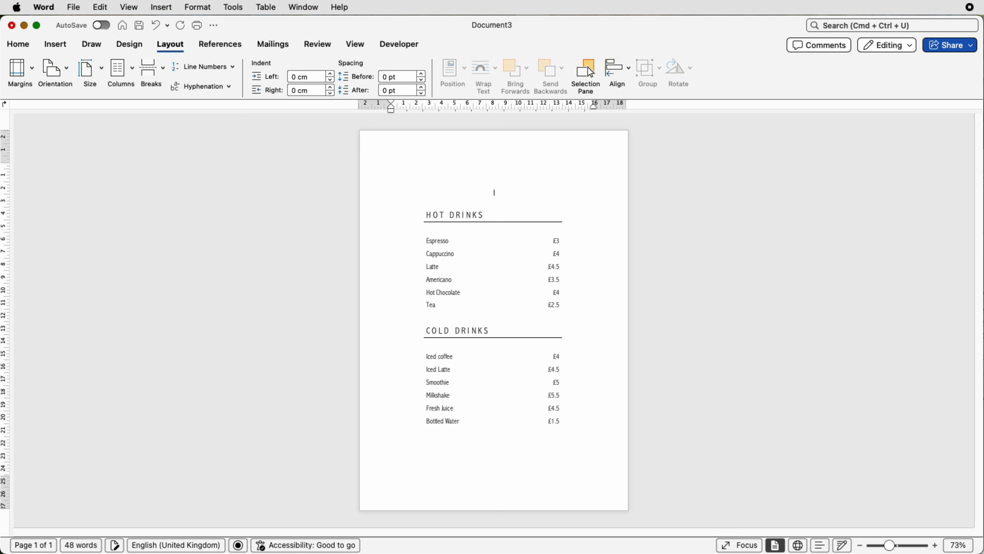
pyautogui.press('Return')
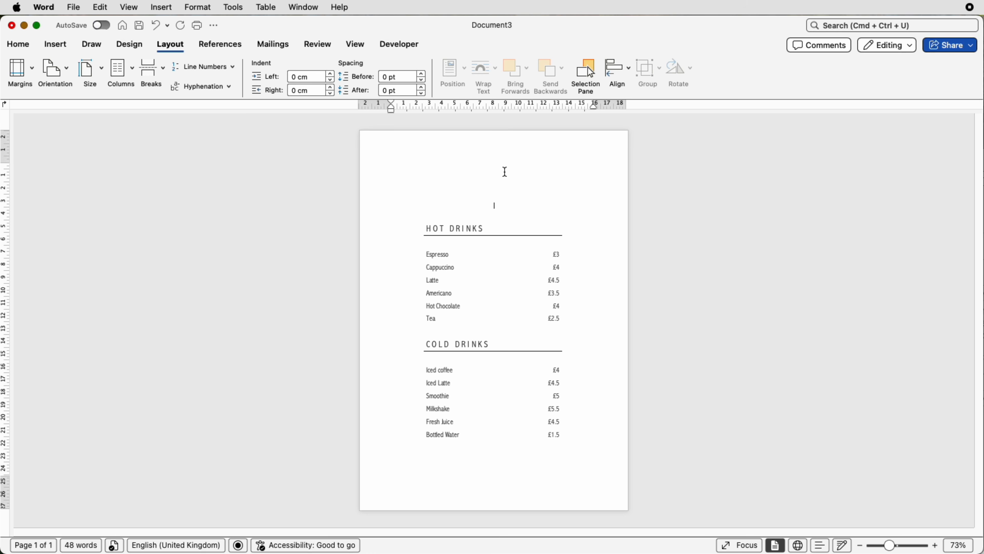
# Draw a text box about 8.9 cm wide and 3.5 cm high above the HOT DRINKS heading and enter "Price" in it
pyautogui.click(55, 44)
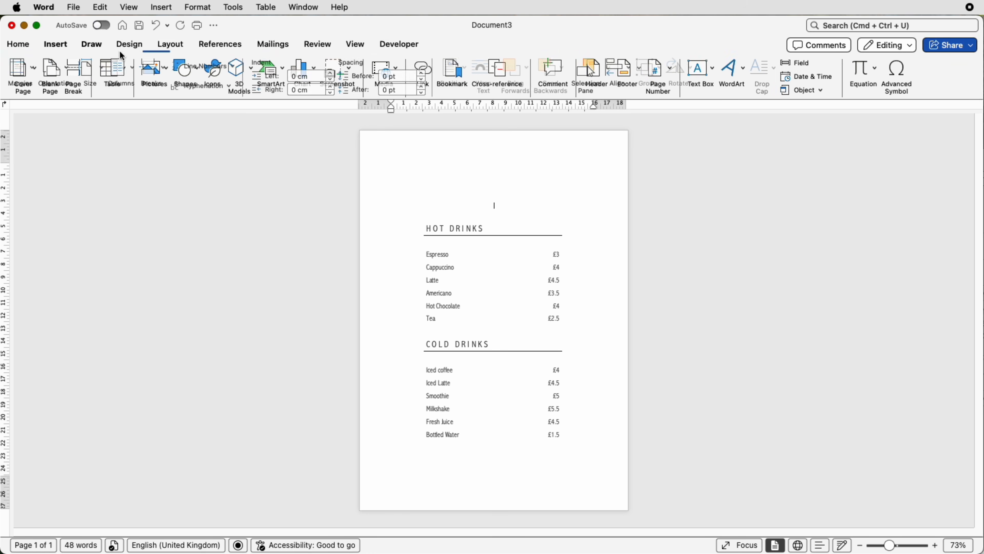
pyautogui.click(710, 75)
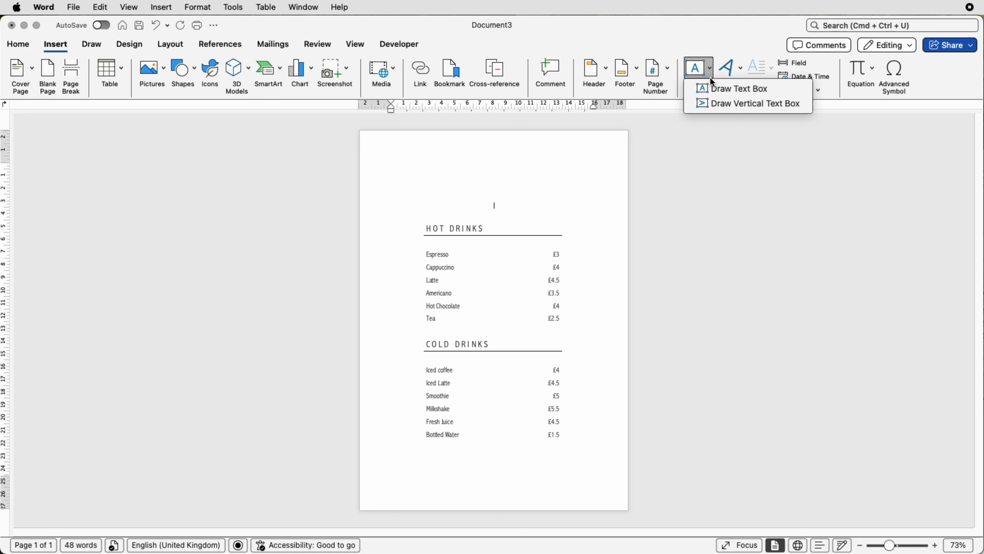
pyautogui.click(716, 96)
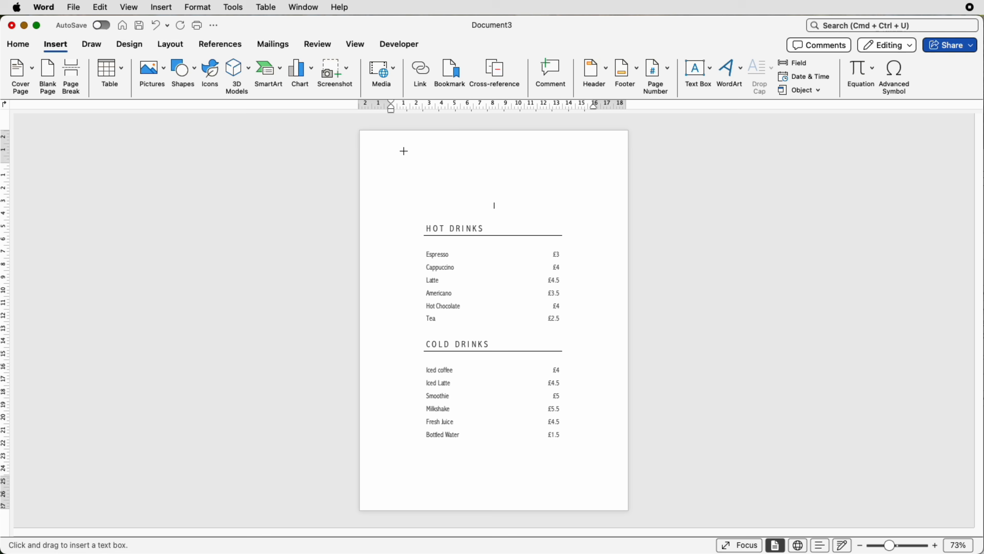
pyautogui.moveTo(398, 158); pyautogui.dragTo(513, 202)
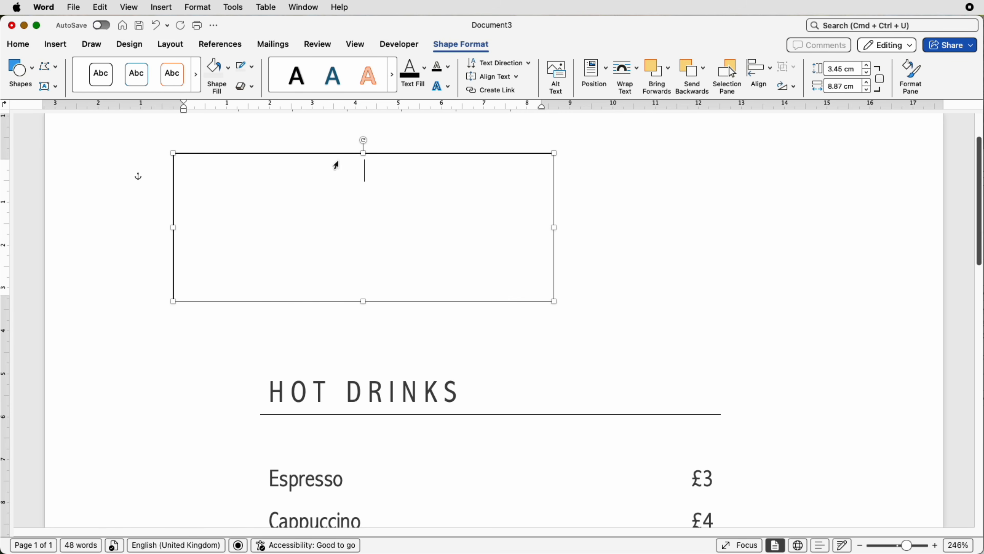
pyautogui.press('capslock')
pyautogui.write('Price')
# Apply the Cochocib Script Latin Pro font to the word "Price" in the text box
pyautogui.moveTo(387, 171); pyautogui.dragTo(343, 171)
pyautogui.click(27, 46)
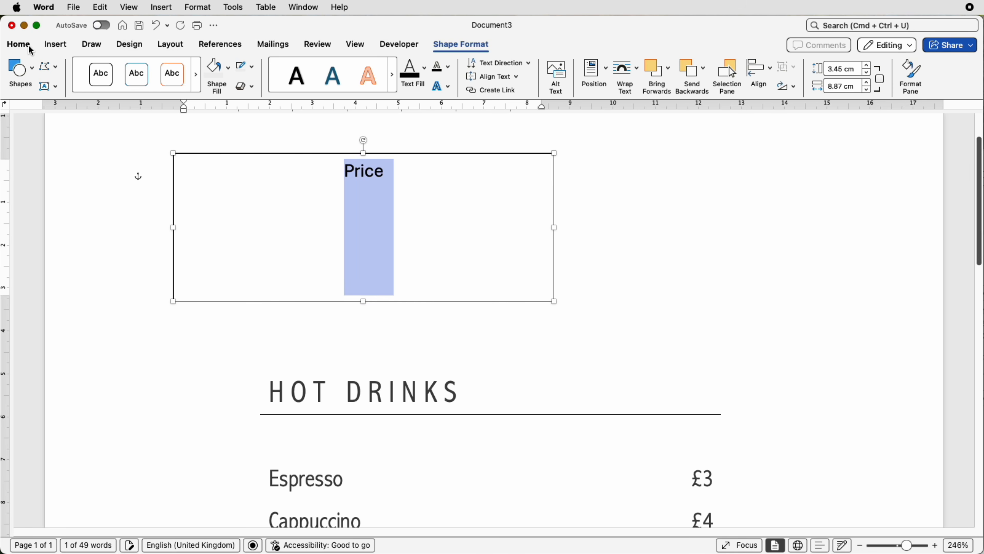
pyautogui.click(119, 71)
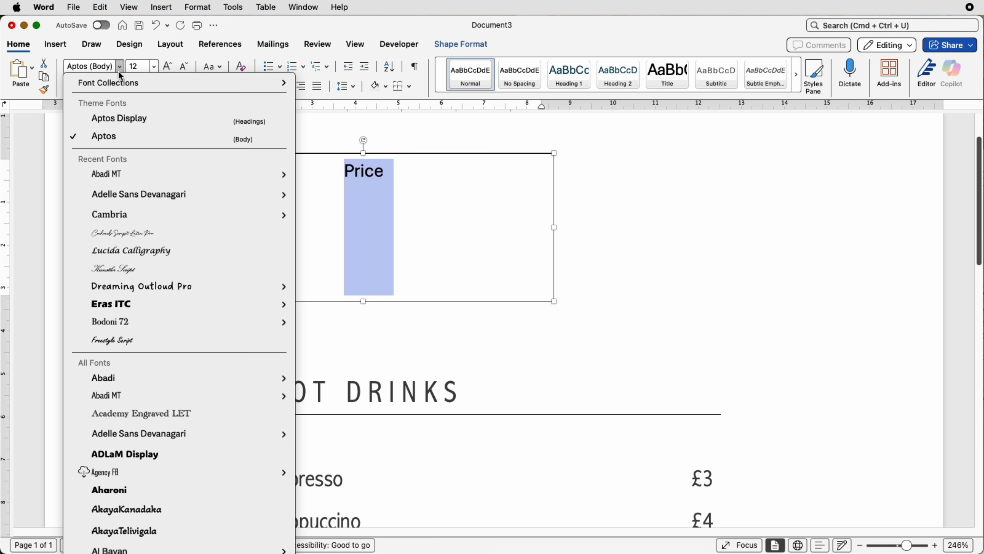
pyautogui.click(127, 237)
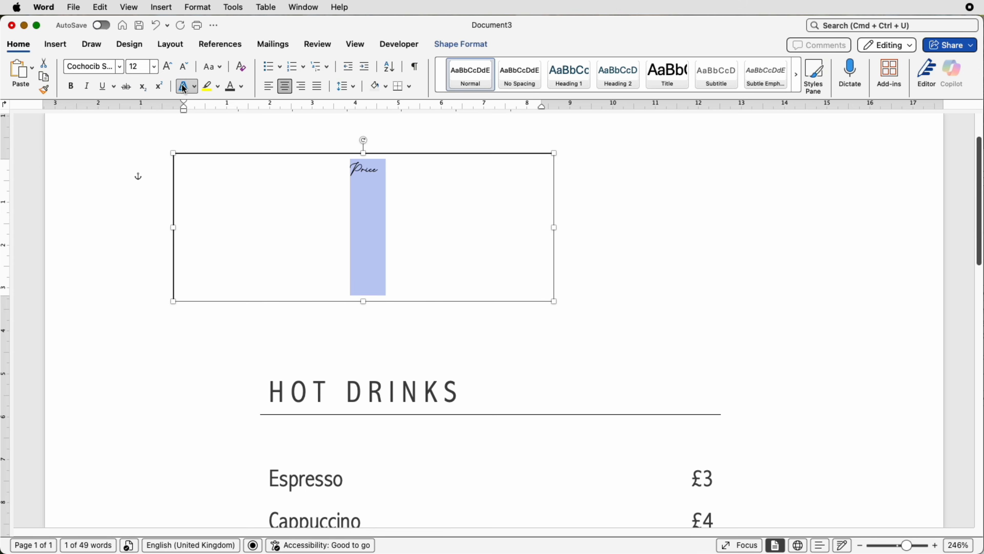
# Set the word "Price" to size 120 and enlarge its text box to about 9 cm wide and 4.3 cm high
pyautogui.click(168, 68)
pyautogui.click(168, 68)
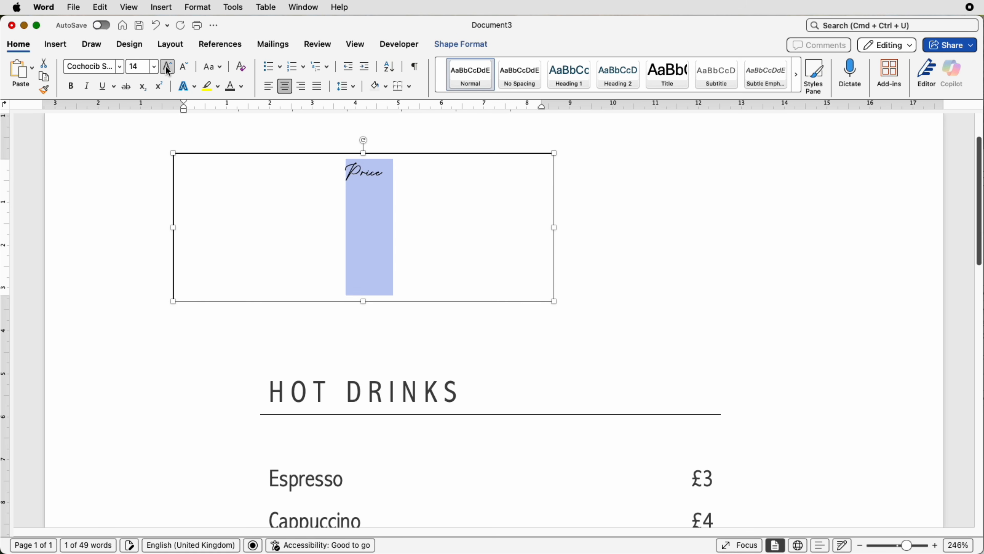
pyautogui.click(168, 68)
pyautogui.click(167, 69)
pyautogui.click(168, 69)
pyautogui.click(168, 69)
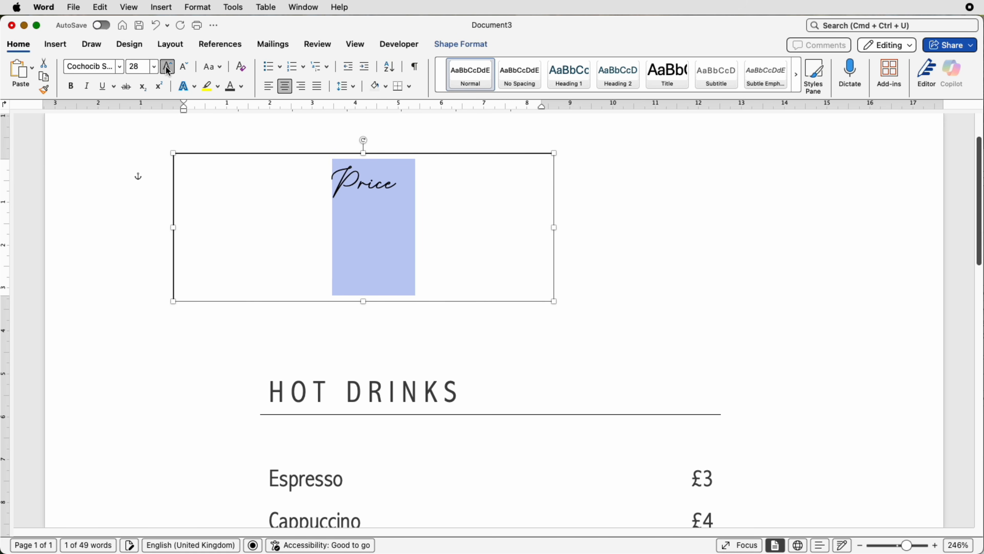
pyautogui.click(168, 69)
pyautogui.click(168, 69)
pyautogui.click(168, 69)
pyautogui.click(168, 69)
pyautogui.click(168, 69)
pyautogui.click(133, 67)
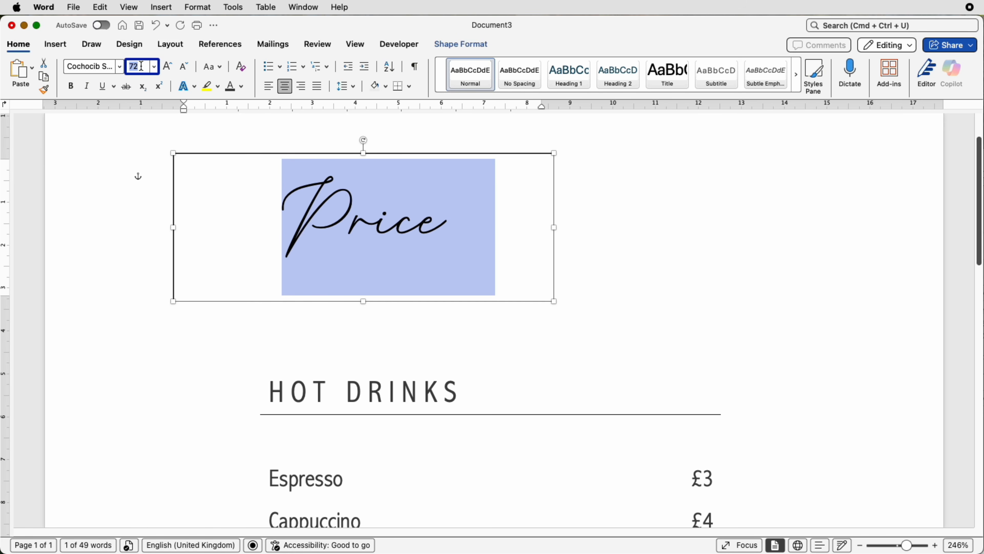
pyautogui.write('120')
pyautogui.press('Return')
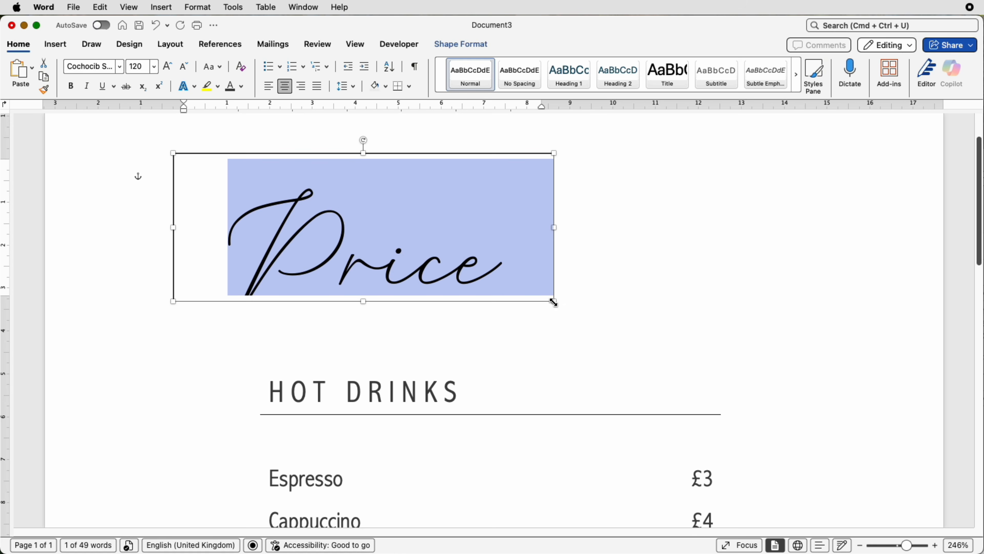
pyautogui.moveTo(553, 301); pyautogui.dragTo(558, 338)
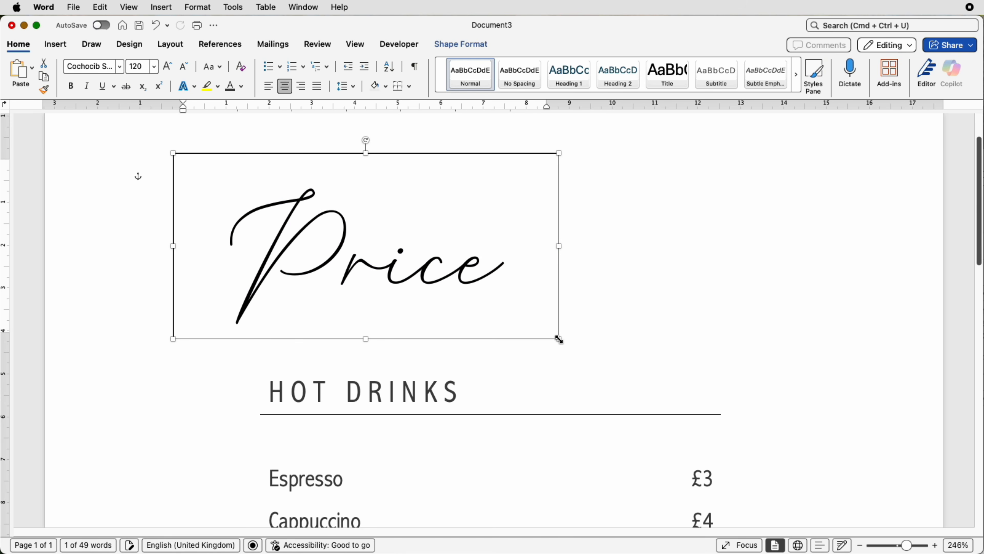
pyautogui.click(591, 323)
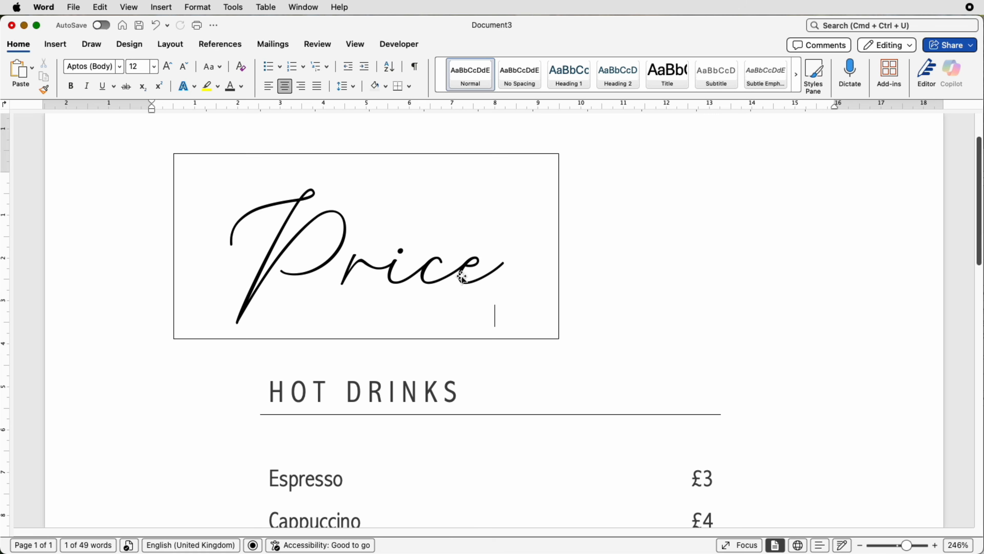
# Remove the outline and the fill from the "Price" text box
pyautogui.moveTo(463, 276)
pyautogui.mouseDown()
pyautogui.moveTo(462, 340)
pyautogui.moveTo(458, 273)
pyautogui.mouseUp()
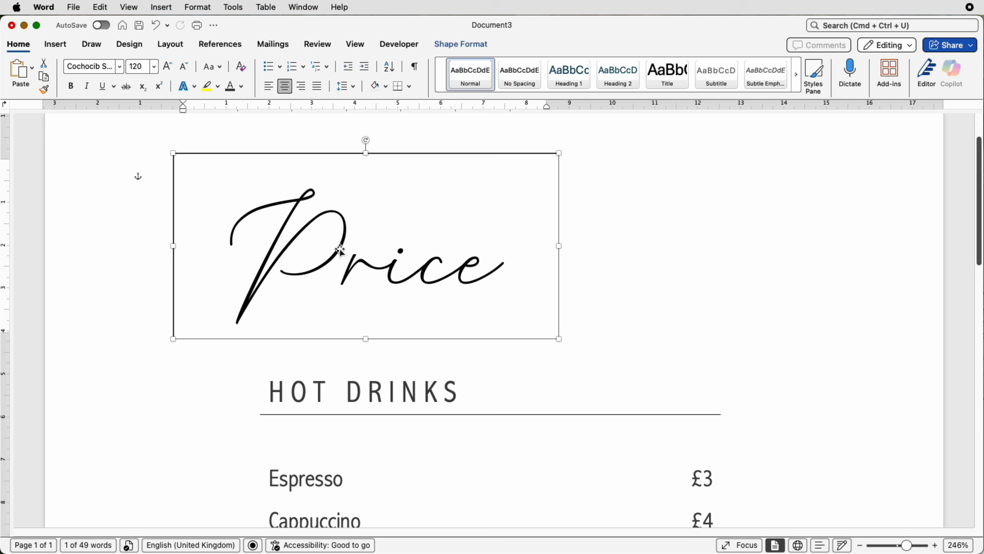
pyautogui.click(466, 45)
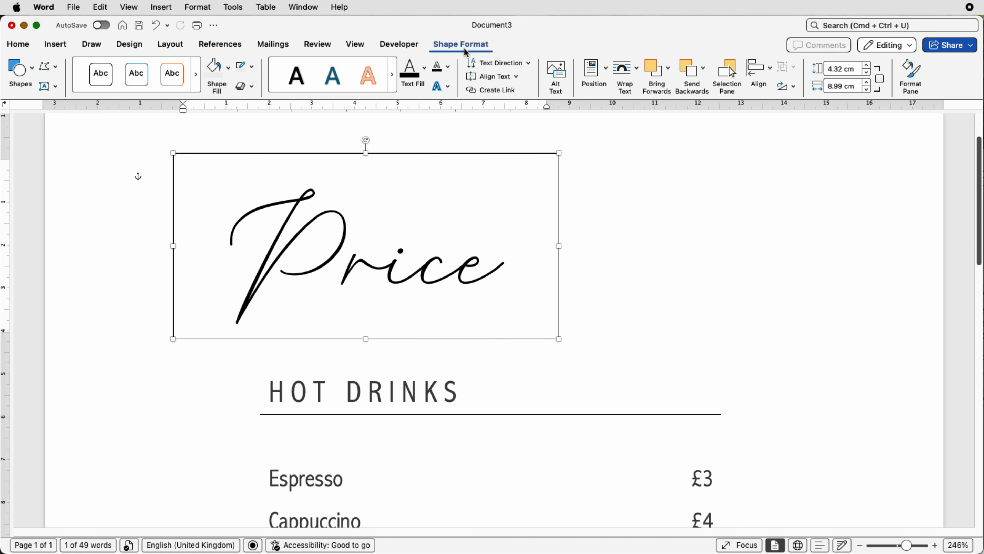
pyautogui.click(252, 70)
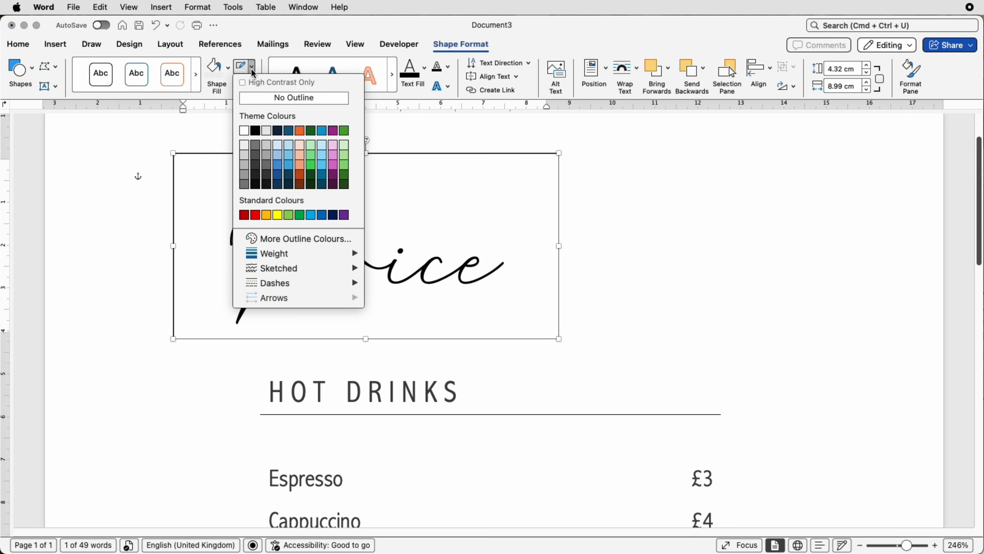
pyautogui.click(258, 99)
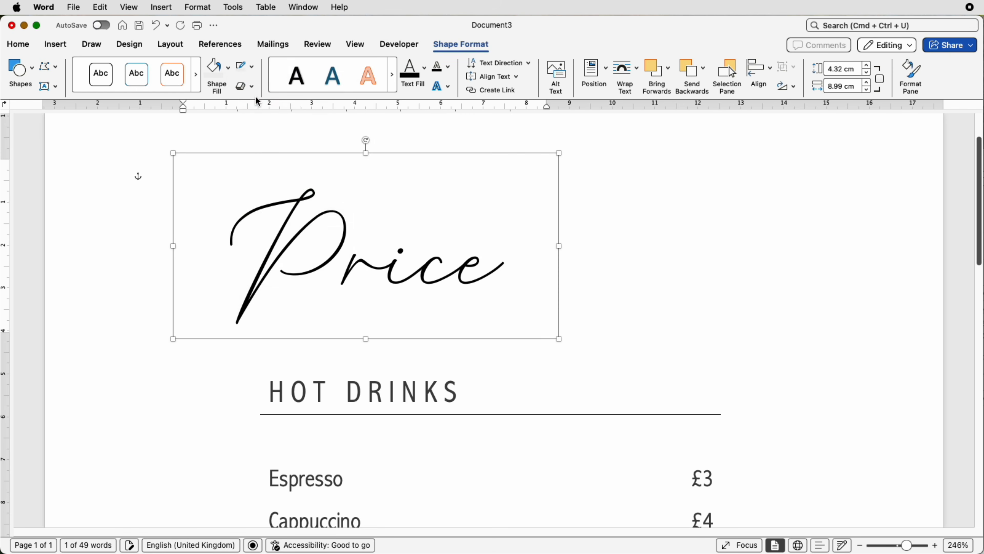
pyautogui.click(228, 69)
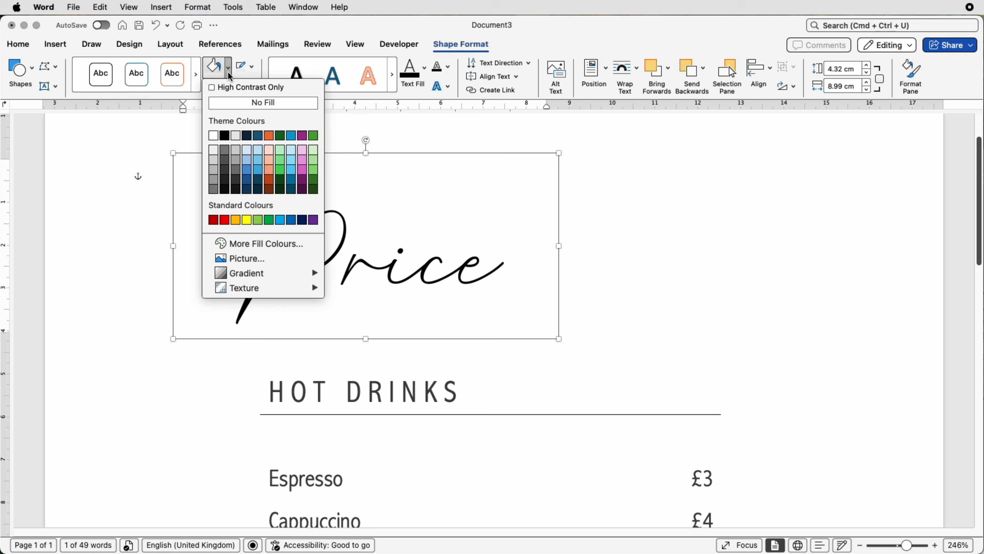
pyautogui.click(226, 101)
# Shift the "Price" text box up and left, then duplicate it to its right with the text "list"
pyautogui.moveTo(305, 264); pyautogui.dragTo(250, 245)
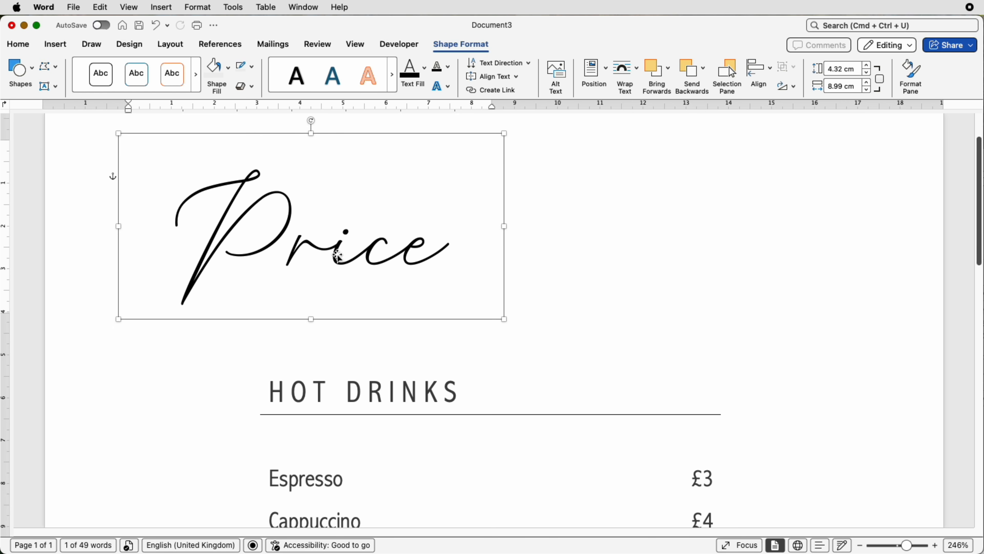
pyautogui.moveTo(339, 255); pyautogui.dragTo(713, 319)
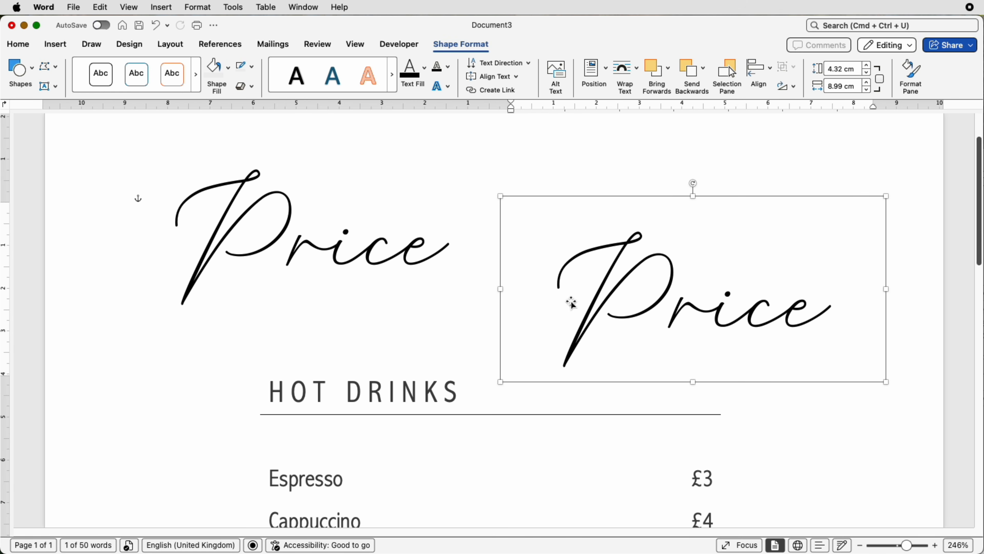
pyautogui.click(24, 49)
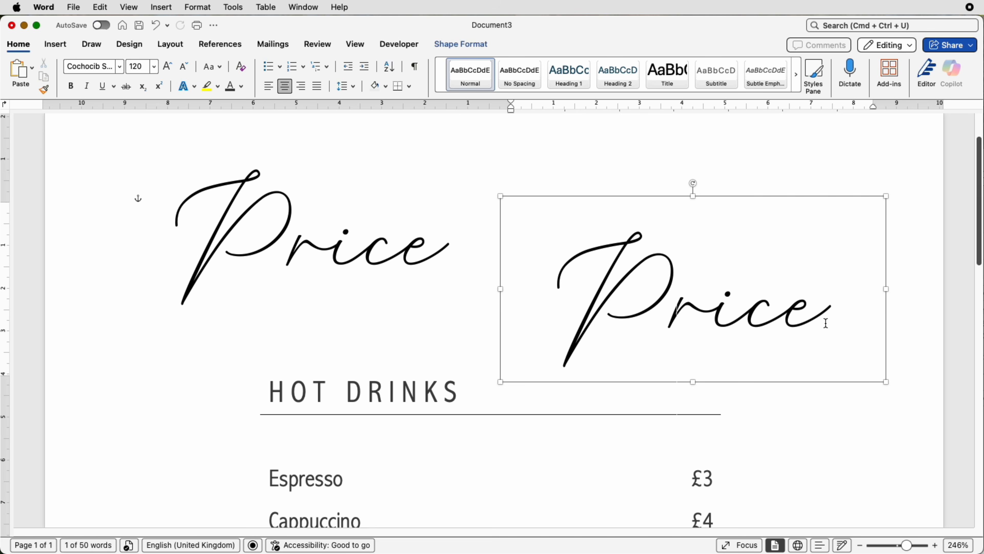
pyautogui.moveTo(825, 323); pyautogui.dragTo(600, 317)
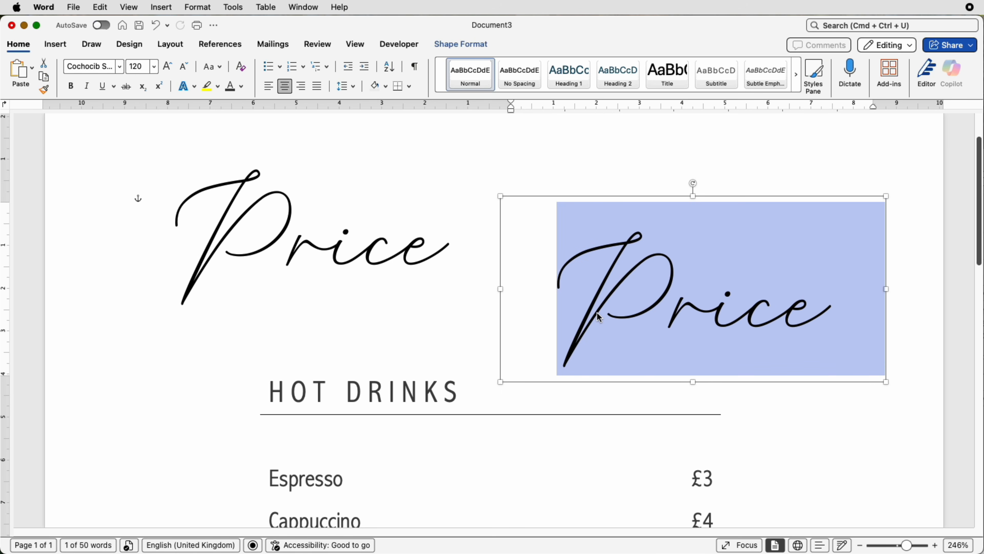
pyautogui.write('list')
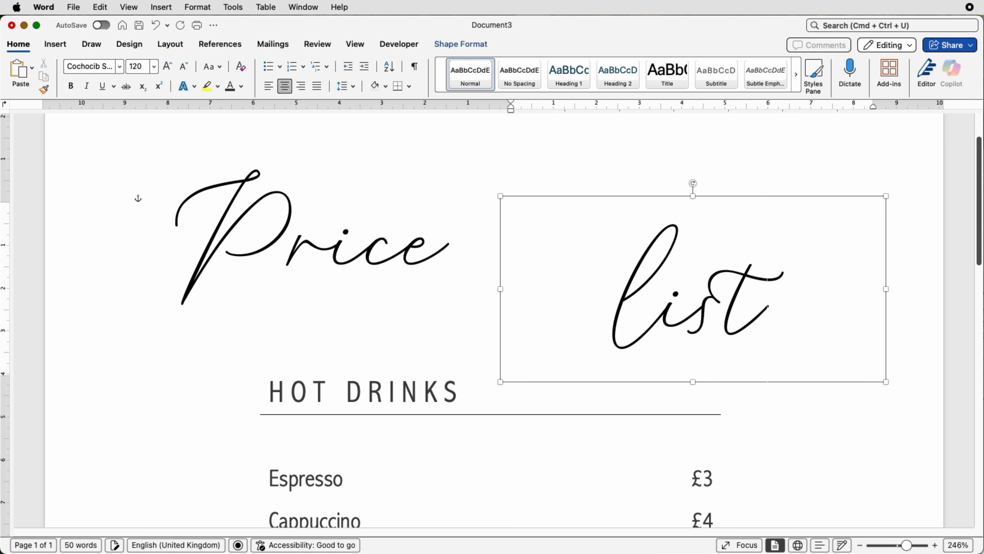
pyautogui.click(764, 450)
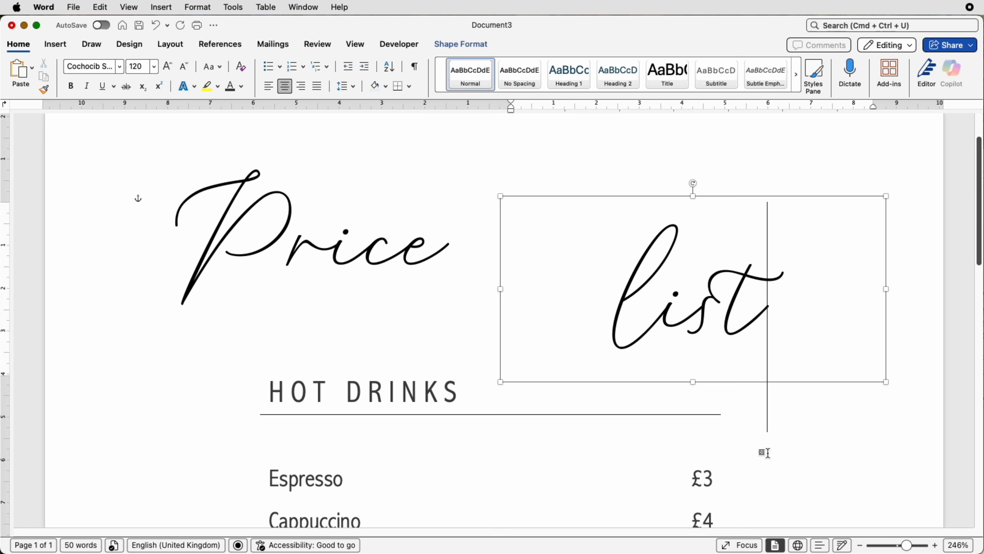
# Position the "Price" and "list" text boxes side by side as a title centred above the HOT DRINKS heading
pyautogui.moveTo(690, 314); pyautogui.dragTo(635, 282)
pyautogui.moveTo(366, 255); pyautogui.dragTo(429, 278)
pyautogui.moveTo(667, 279); pyautogui.dragTo(686, 280)
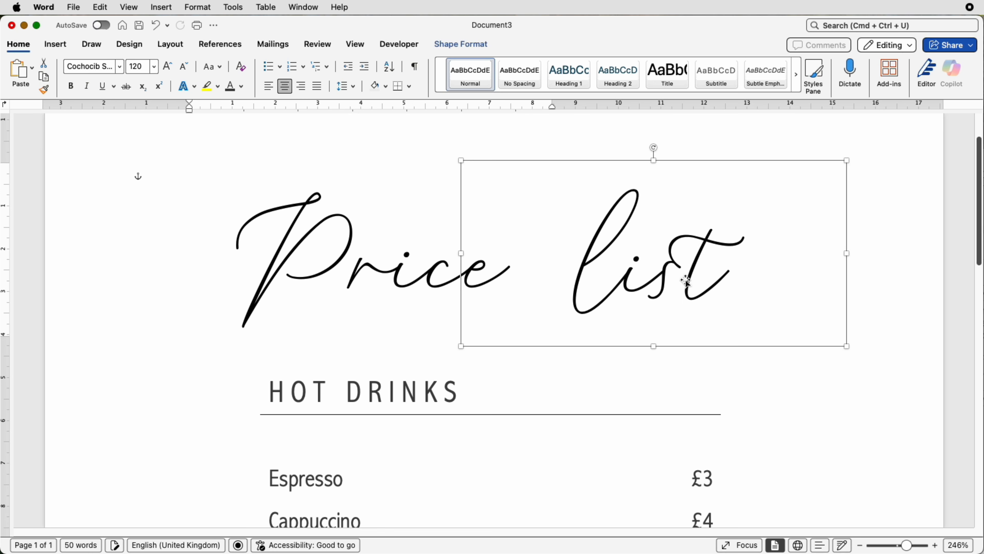
# Duplicate the "list" text box below the drinks table and replace its text by pasting the café's website, street address and phone number
pyautogui.moveTo(912, 545); pyautogui.dragTo(894, 545)
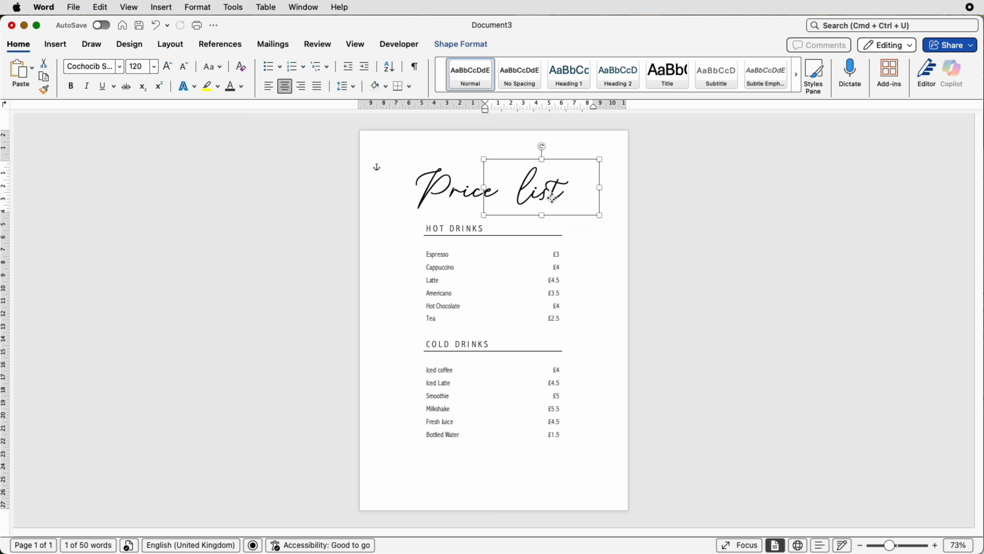
pyautogui.moveTo(555, 198); pyautogui.dragTo(503, 476)
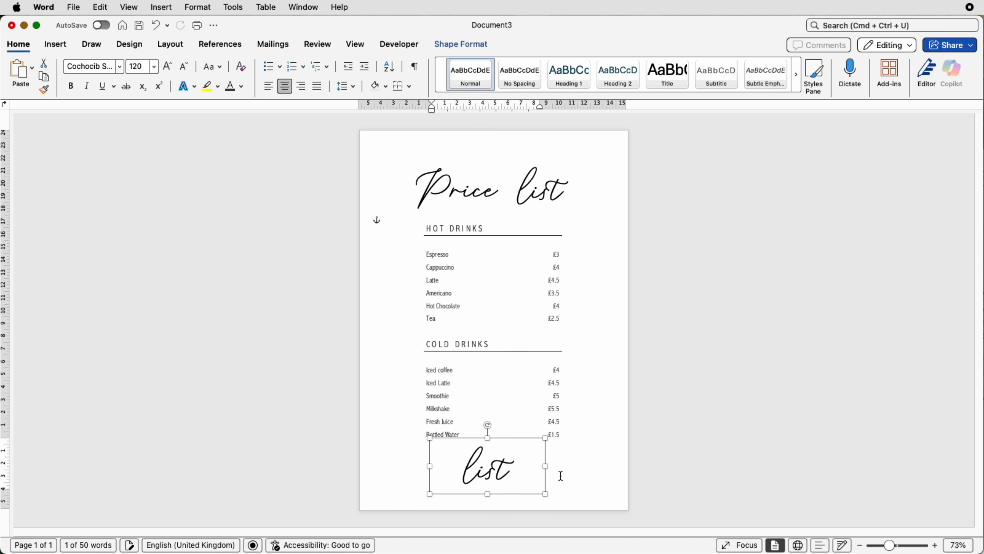
pyautogui.scroll(10, 574, 473)
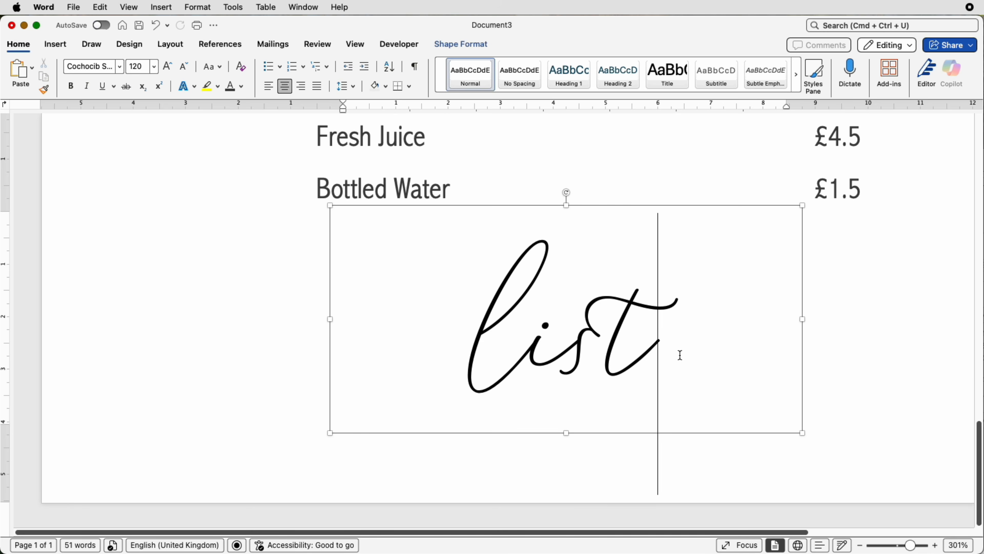
pyautogui.moveTo(679, 354); pyautogui.dragTo(489, 350)
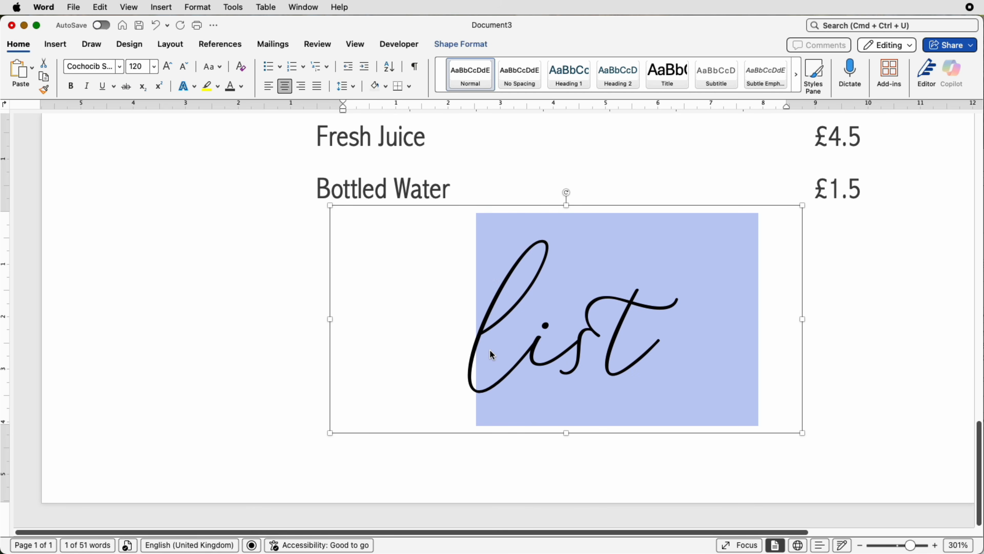
pyautogui.press('super+v')
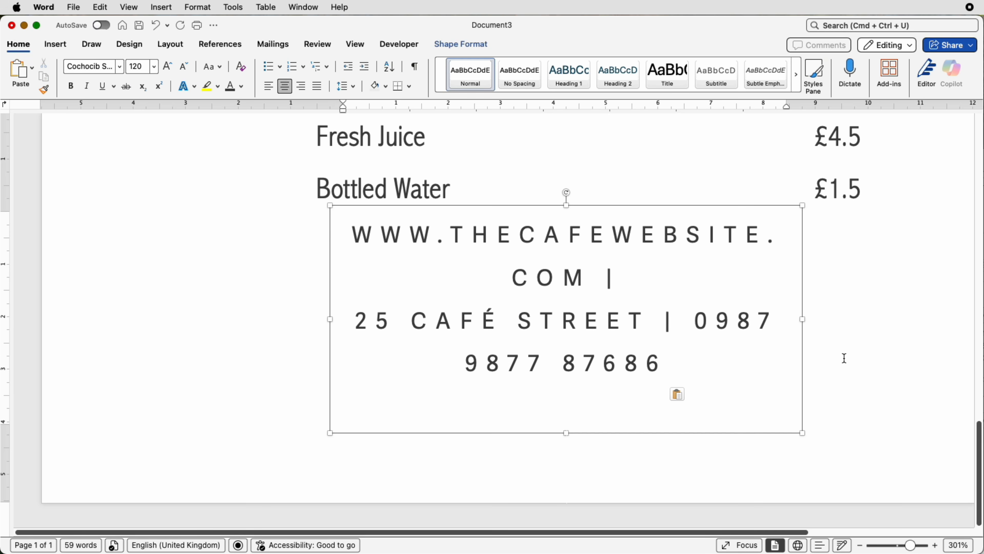
# Resize the contact details text box to about 15.2 cm wide and 2.2 cm high, and place it below the drinks table
pyautogui.moveTo(804, 319); pyautogui.dragTo(973, 319)
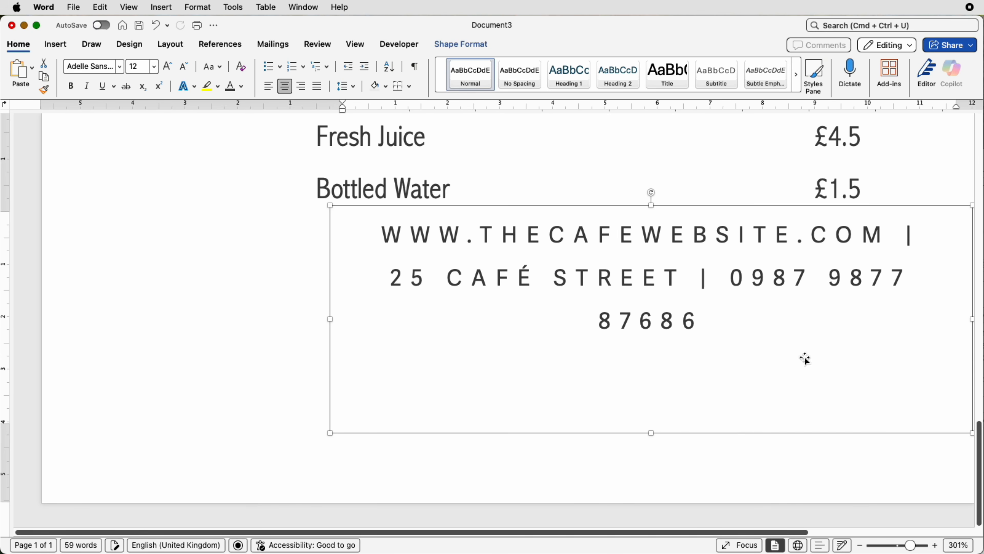
pyautogui.moveTo(654, 438); pyautogui.dragTo(655, 368)
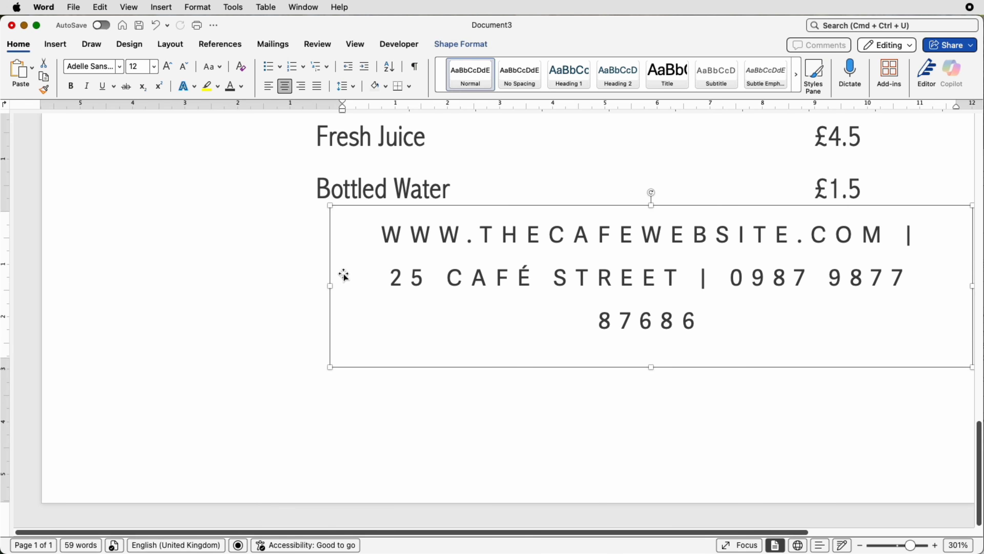
pyautogui.moveTo(329, 286); pyautogui.dragTo(169, 286)
pyautogui.moveTo(523, 279); pyautogui.dragTo(533, 365)
pyautogui.click(503, 316)
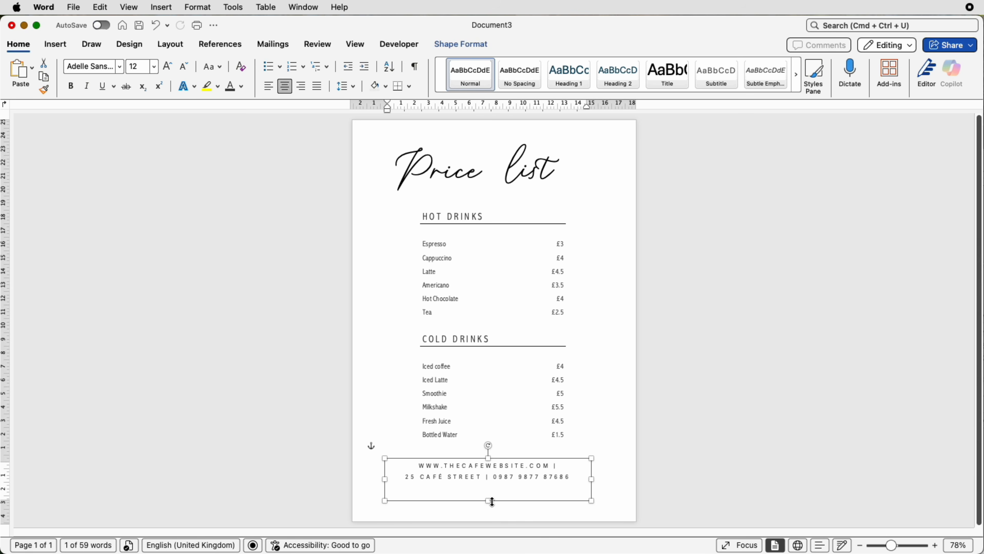
pyautogui.moveTo(488, 501); pyautogui.dragTo(488, 489)
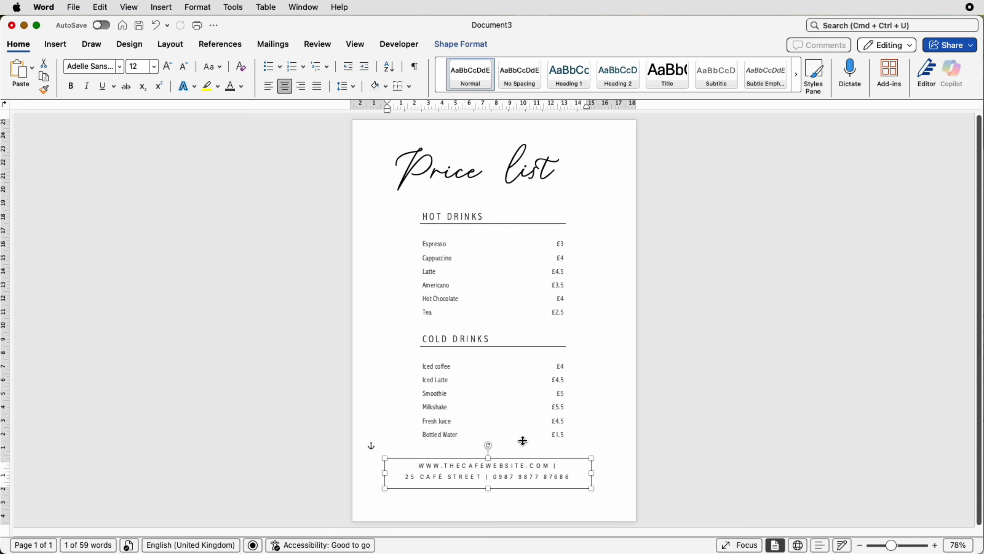
# Centre the contact details text box horizontally on the page
pyautogui.click(461, 44)
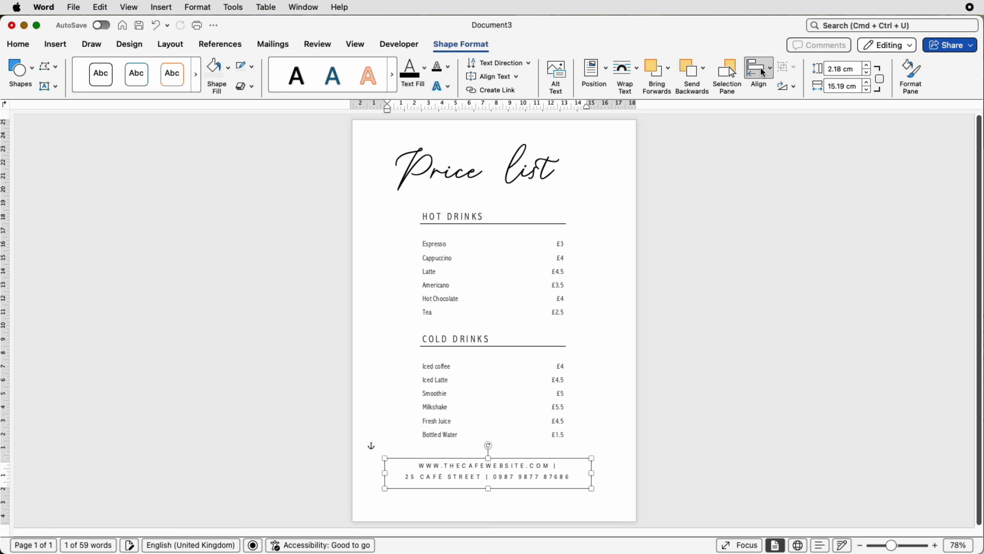
pyautogui.click(763, 72)
pyautogui.click(767, 116)
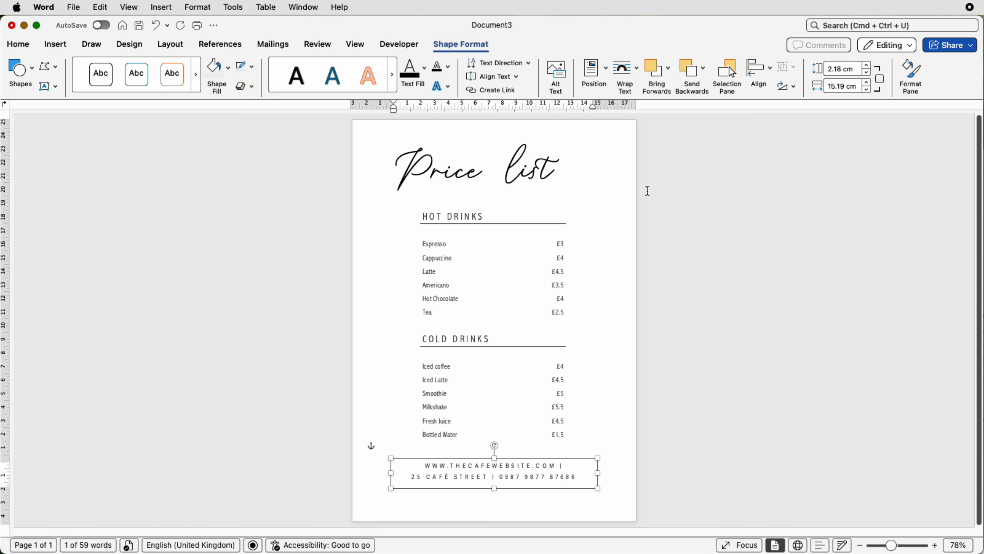
# Reposition the "list" and "Price" text boxes slightly lower and further right, level with each other above the HOT DRINKS heading
pyautogui.moveTo(517, 176); pyautogui.dragTo(534, 188)
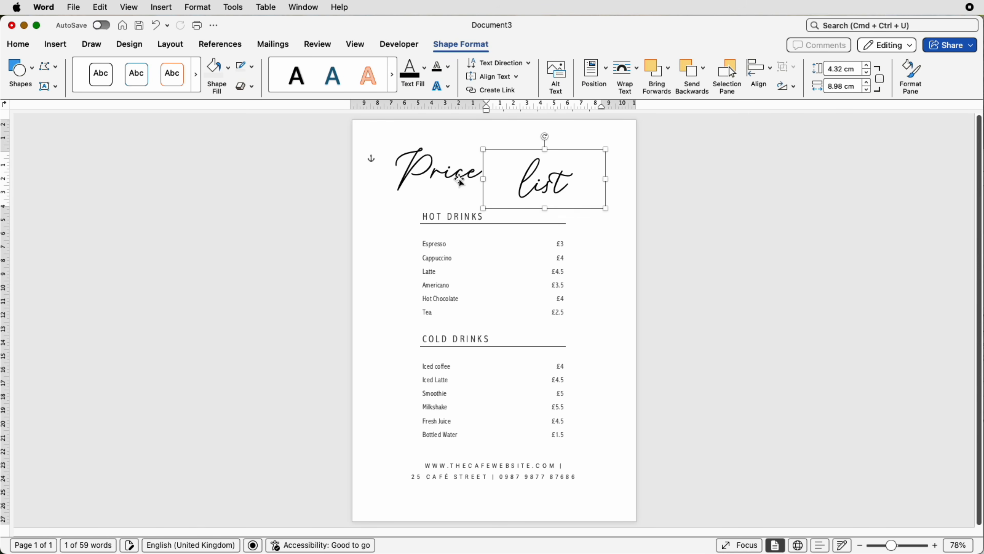
pyautogui.click(460, 178)
pyautogui.moveTo(459, 180); pyautogui.dragTo(426, 181)
pyautogui.moveTo(544, 179); pyautogui.dragTo(539, 179)
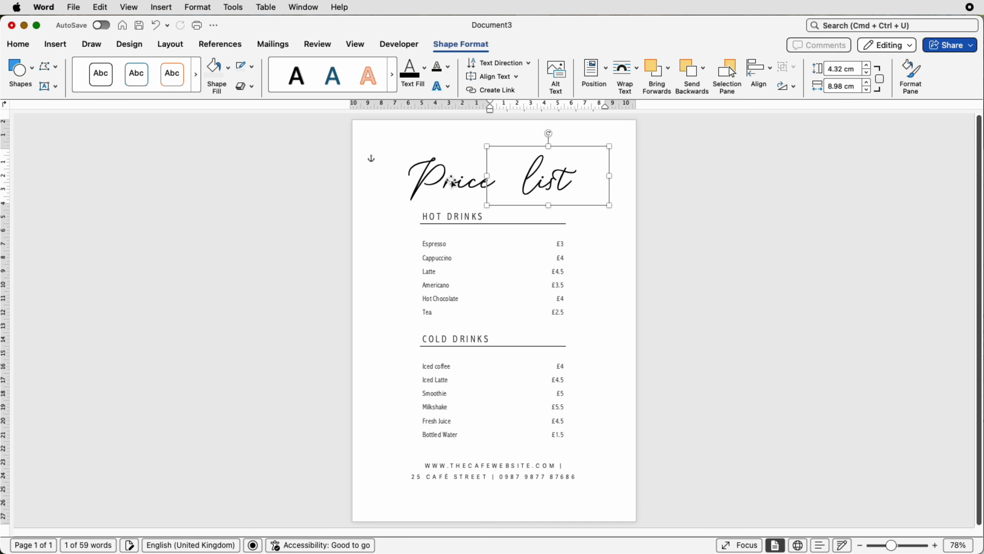
# Group the "Price" and "list" text boxes into one title object
pyautogui.keyDown('shift'); pyautogui.click(454, 182); pyautogui.keyUp('shift')
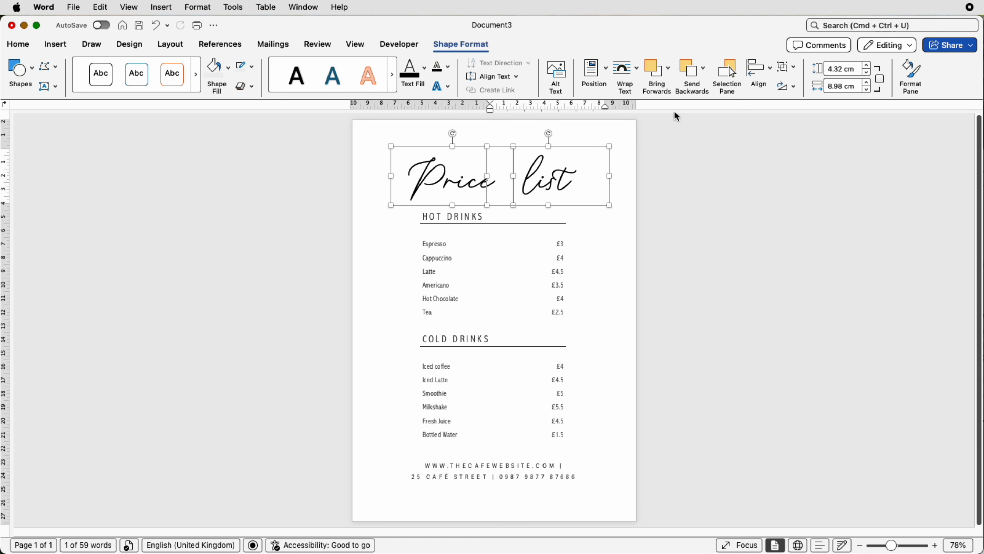
pyautogui.click(790, 74)
pyautogui.click(810, 83)
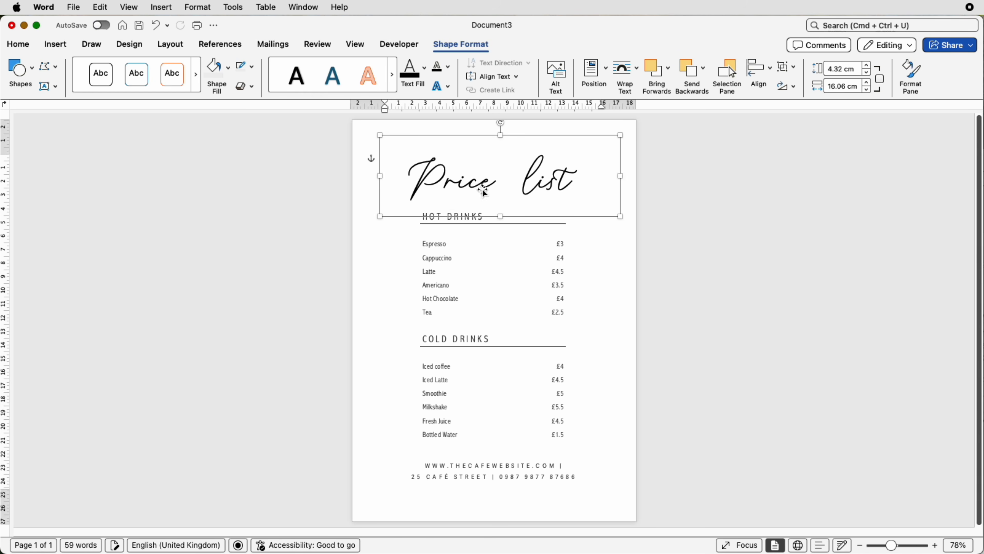
# Centre the grouped "Price list" title horizontally on the page and shift it slightly upwards
pyautogui.moveTo(481, 189)
pyautogui.mouseDown()
pyautogui.moveTo(476, 183)
pyautogui.moveTo(485, 190)
pyautogui.mouseUp()
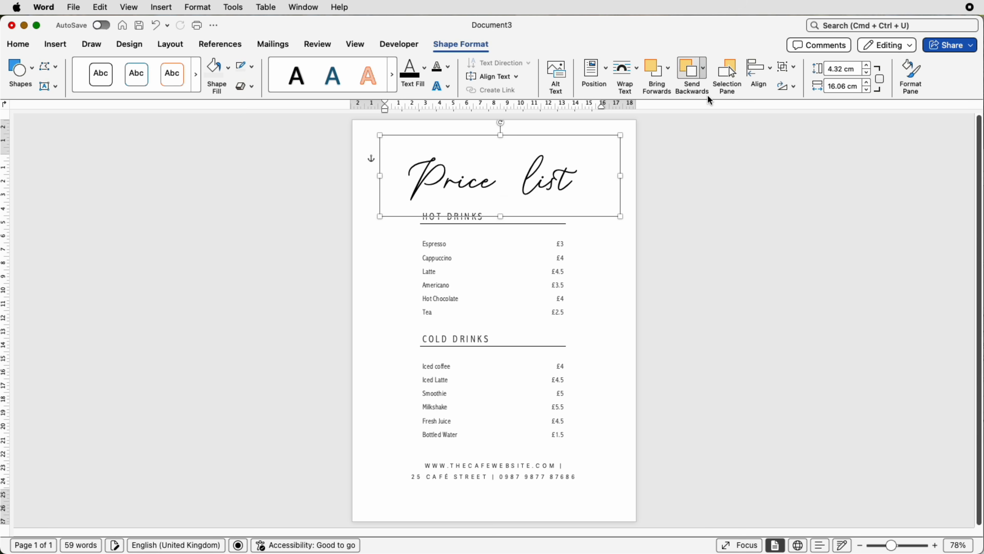
pyautogui.click(758, 69)
pyautogui.click(762, 117)
pyautogui.click(616, 212)
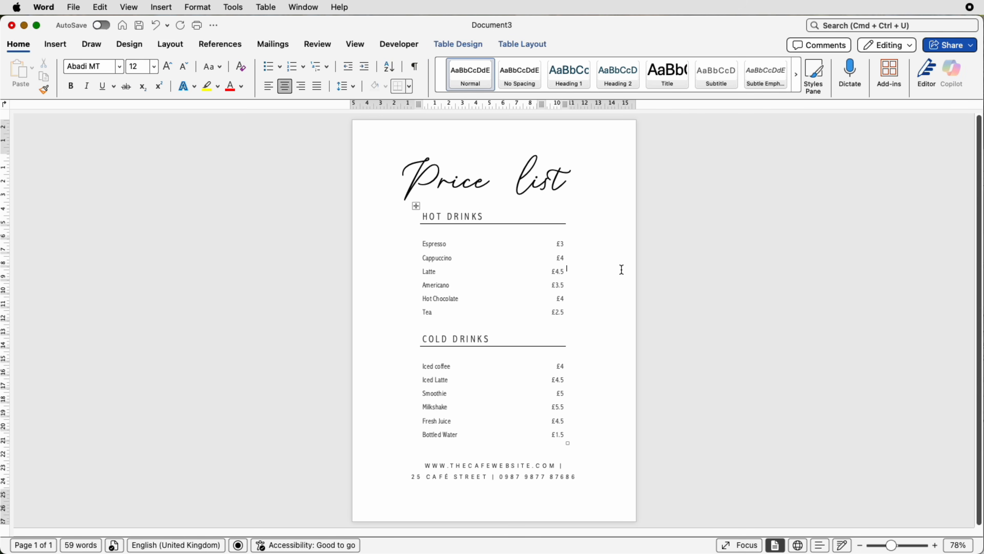
pyautogui.click(554, 190)
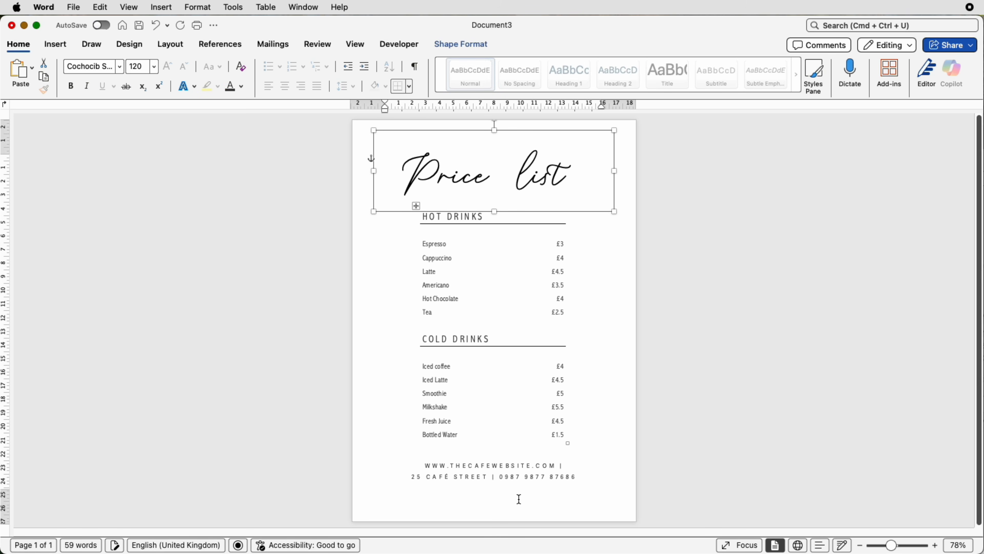
# Nudge the contact details text box down a little to leave more space below the drinks table, and deselect it
pyautogui.click(518, 477)
pyautogui.press('Down')
pyautogui.press('Down')
pyautogui.press('Down')
pyautogui.press('Down')
pyautogui.press('Down')
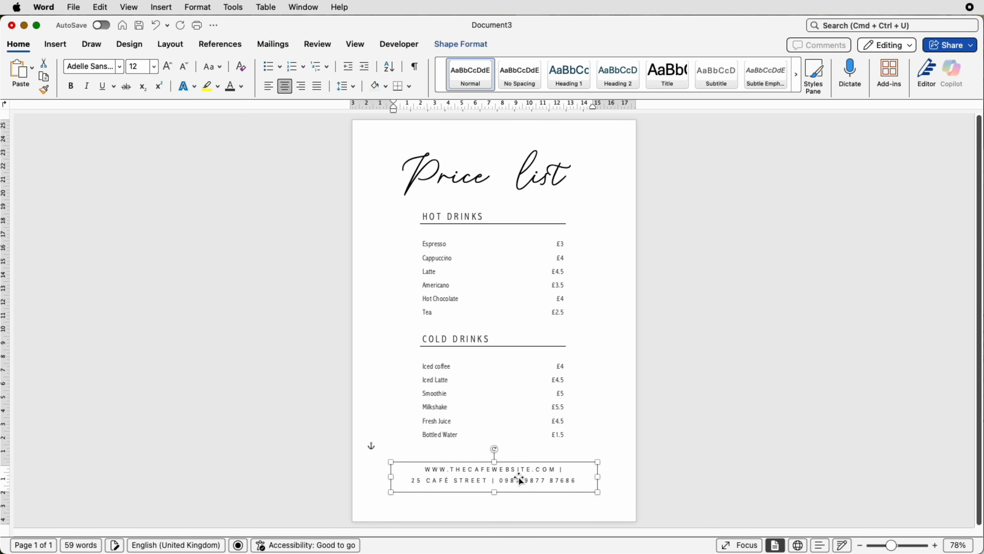
pyautogui.press('Down')
pyautogui.press('Down')
pyautogui.press('Escape')
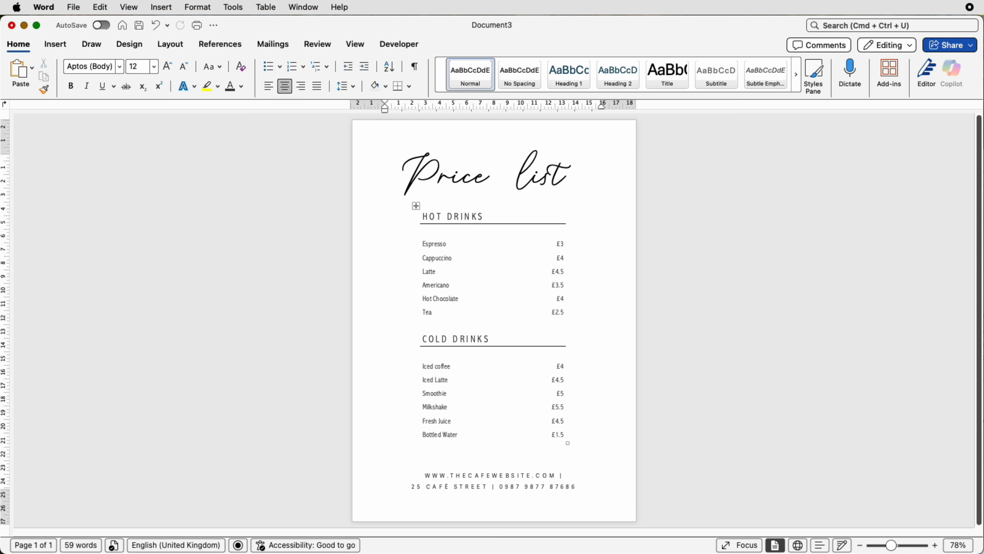
# Switch to Safari and search Pixabay for "pink background"
pyautogui.press('super+Tab')
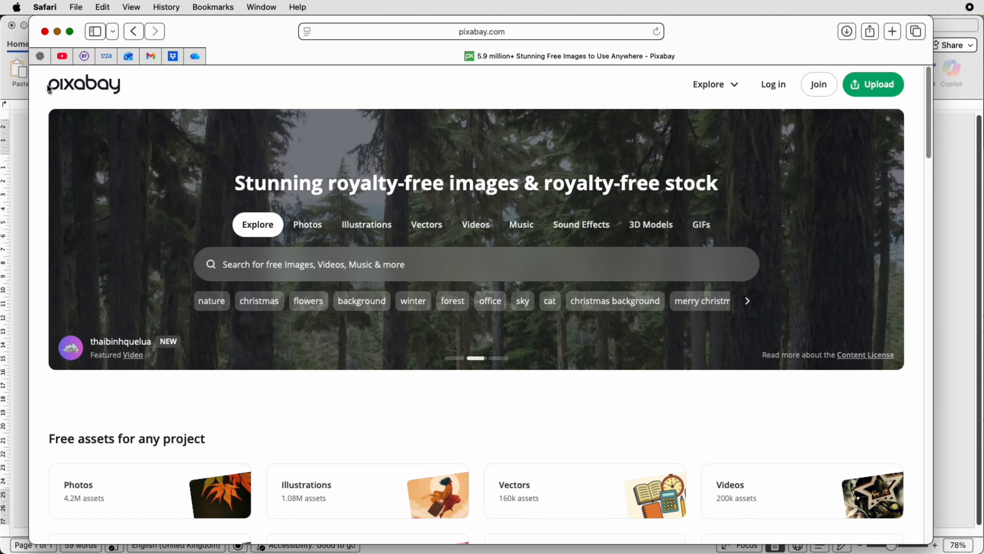
pyautogui.click(249, 268)
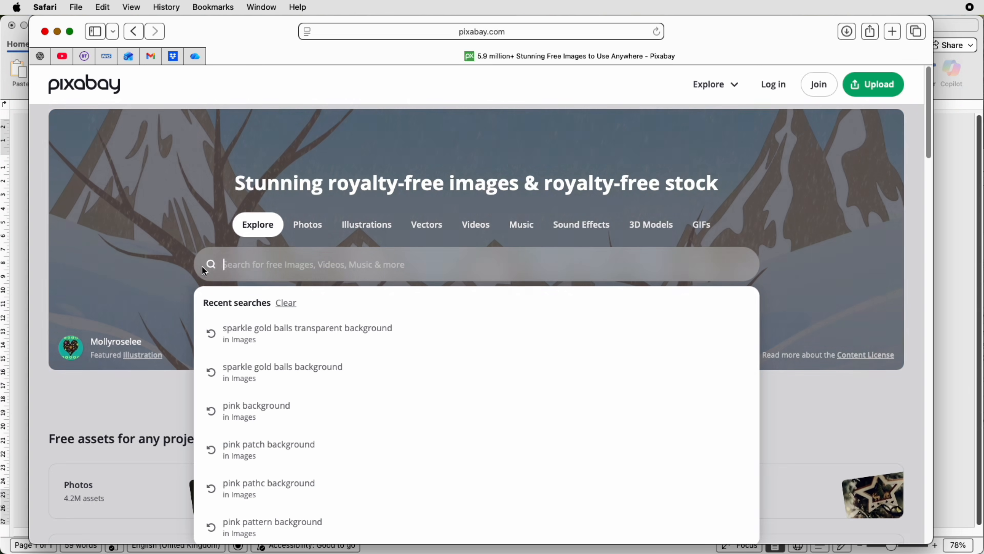
pyautogui.write('pi')
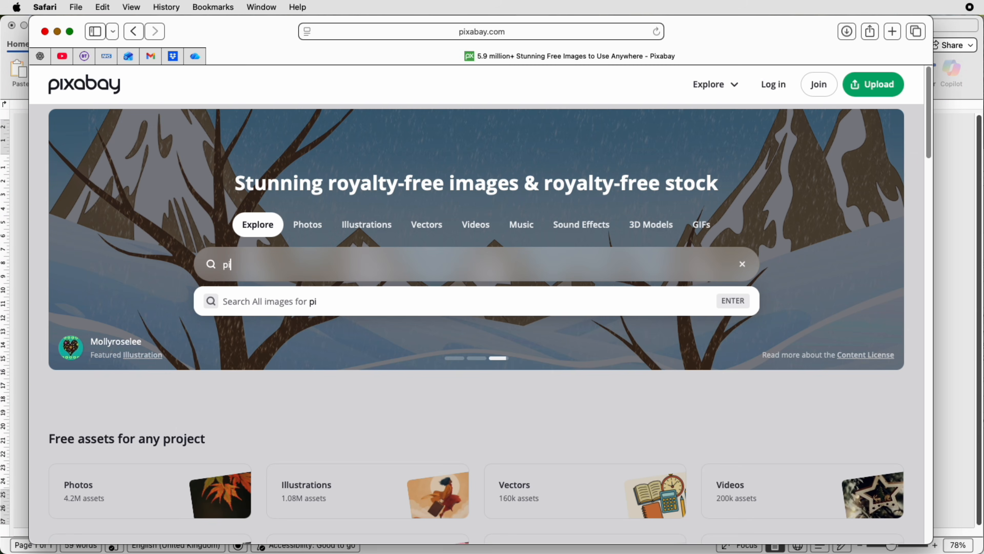
pyautogui.write('nk backg')
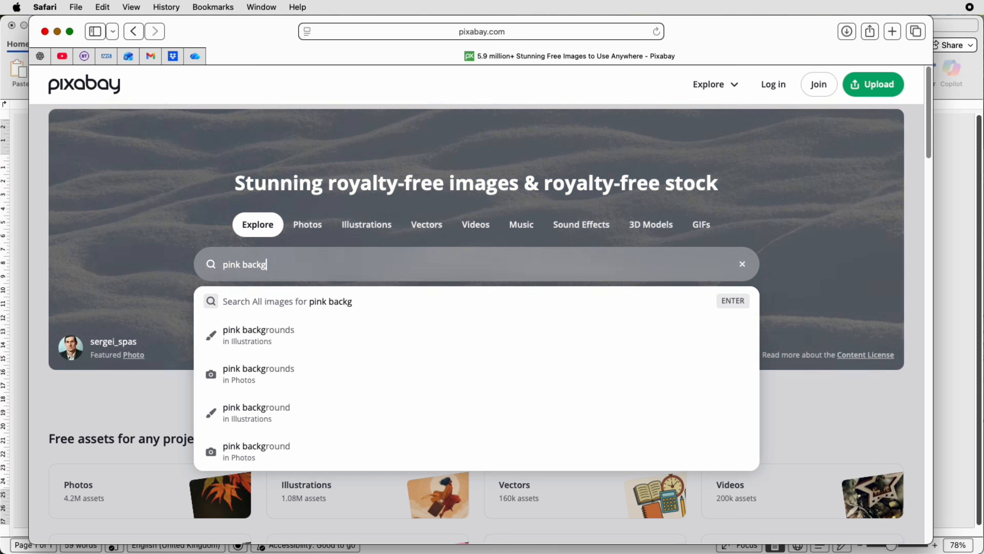
pyautogui.write('round')
pyautogui.press('Return')
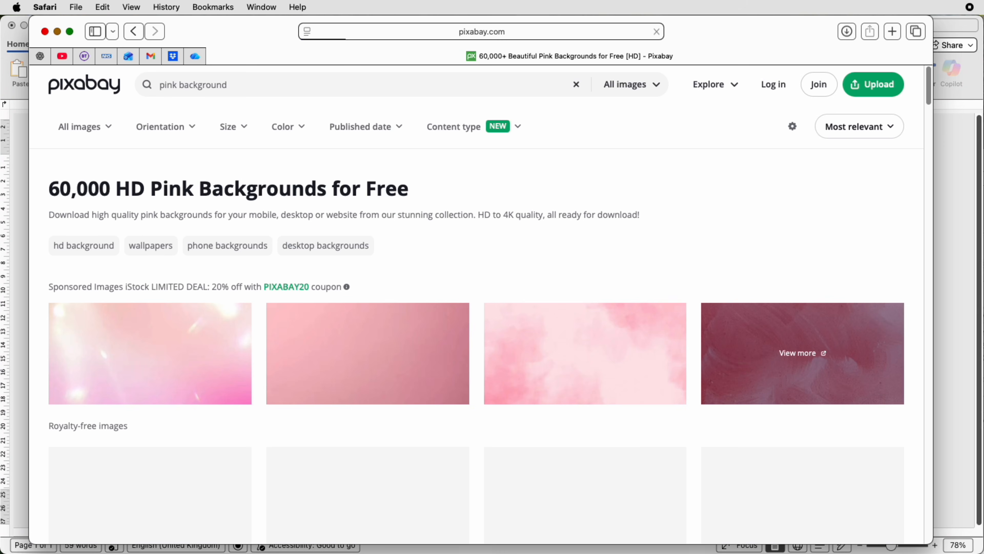
# Find the pink bokeh lights photo among the search results, open it and select its 2449 × 1633 JPG download size
pyautogui.scroll(-10, 395, 310)
pyautogui.scroll(-15, 394, 315)
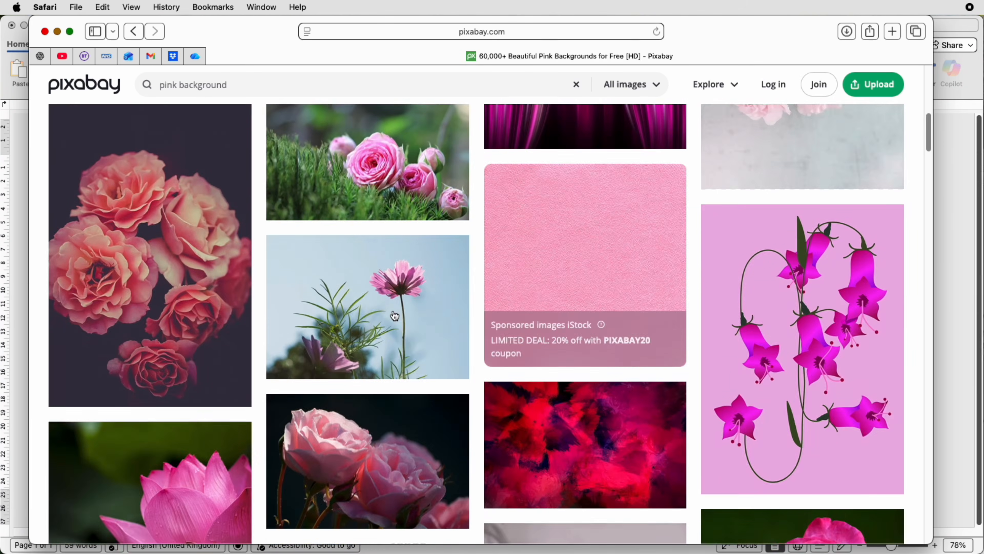
pyautogui.scroll(-15, 395, 315)
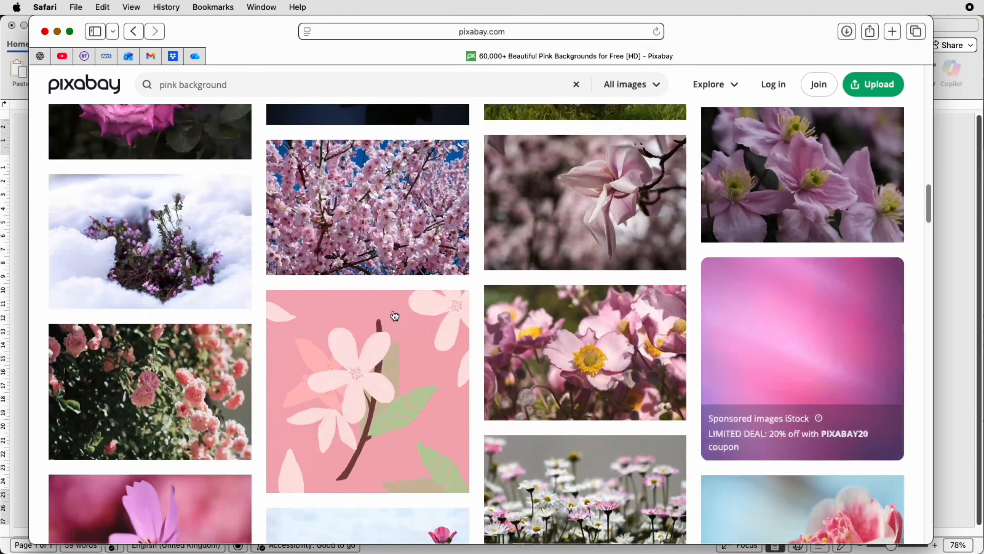
pyautogui.scroll(3, 874, 227)
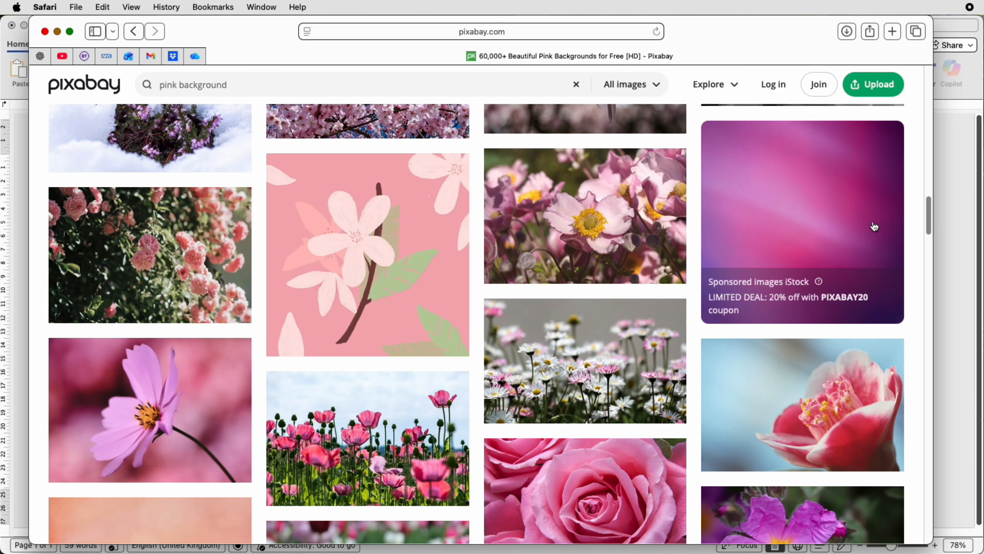
pyautogui.scroll(-10, 482, 257)
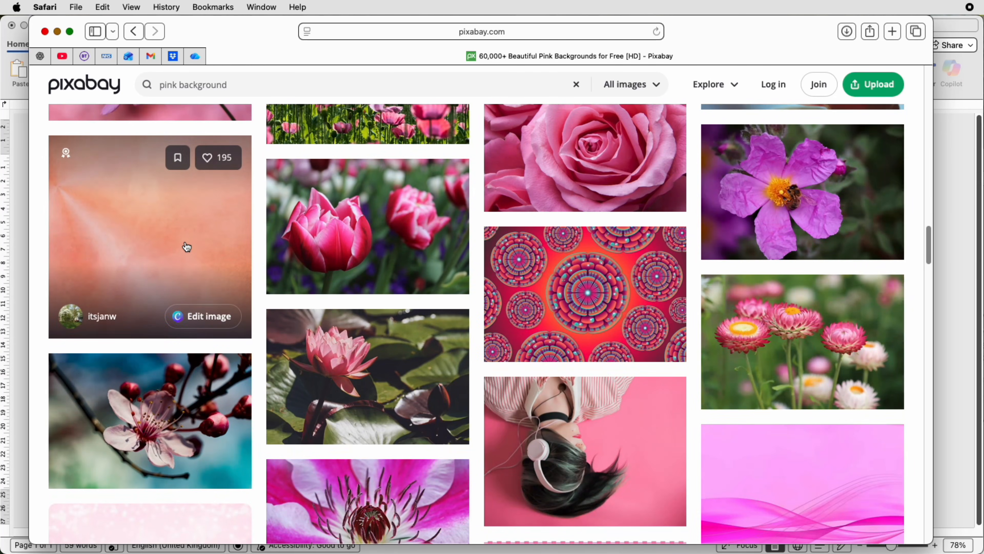
pyautogui.scroll(-8, 346, 287)
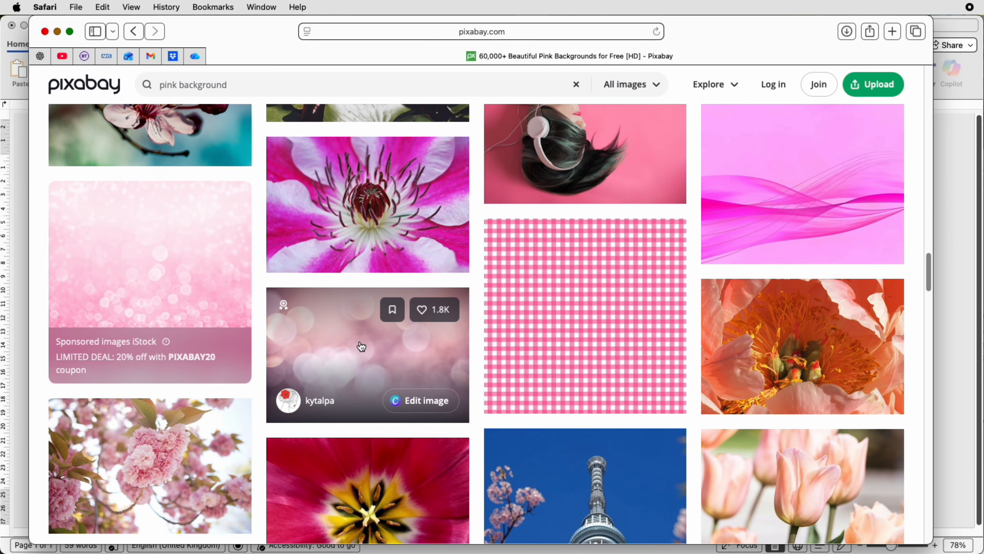
pyautogui.click(363, 343)
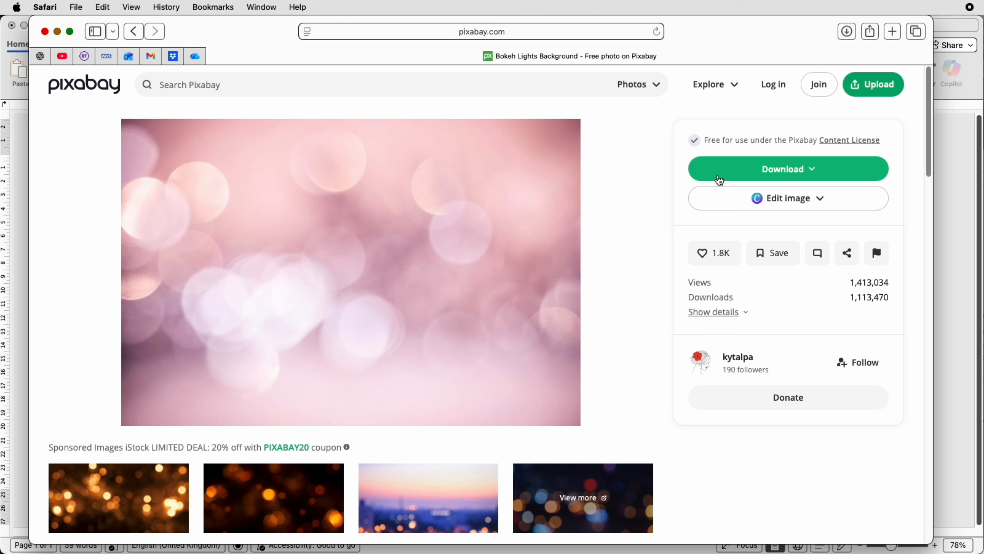
pyautogui.click(718, 179)
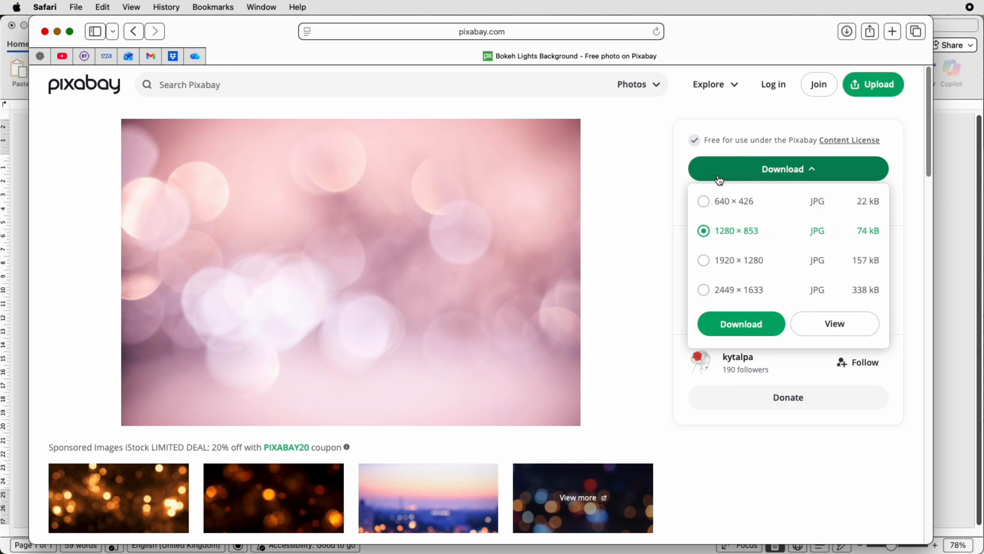
pyautogui.click(710, 293)
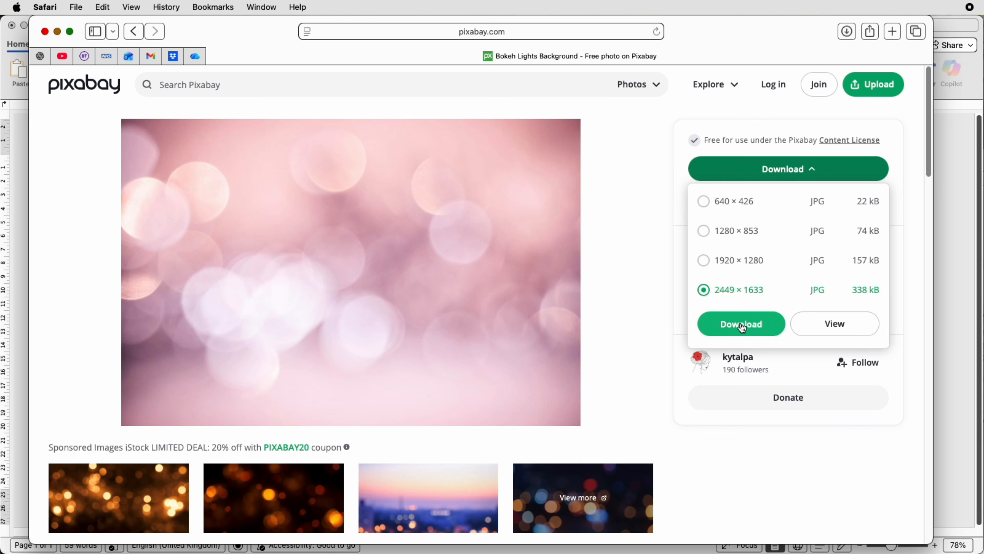
# Return to Word and insert the picture pink-7761356.png from the Downloads folder
pyautogui.click(950, 369)
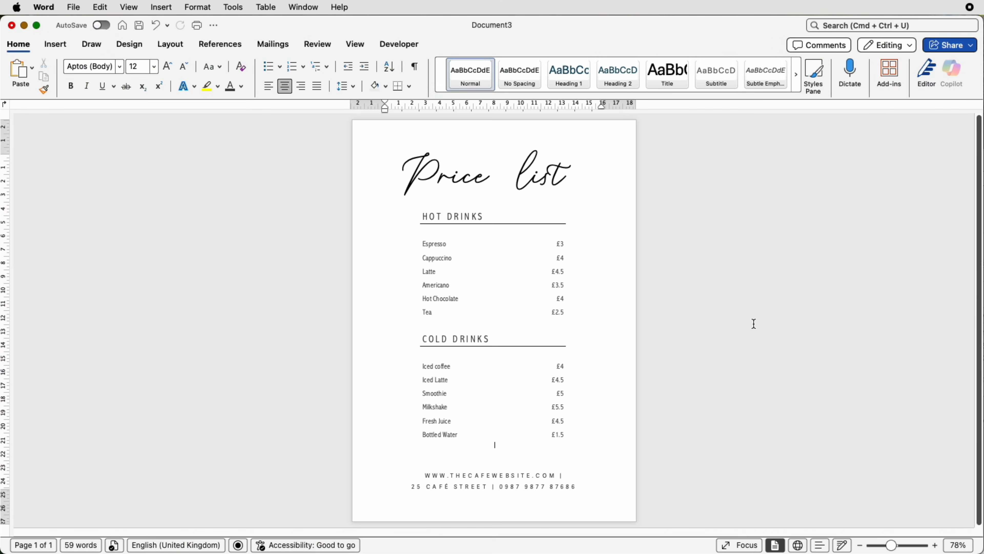
pyautogui.click(59, 46)
pyautogui.click(166, 74)
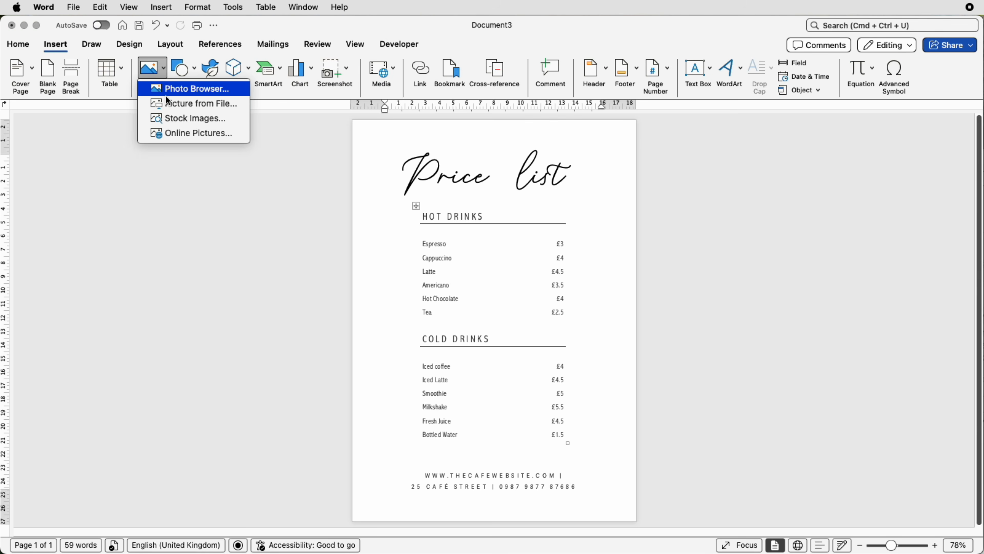
pyautogui.click(166, 103)
pyautogui.click(346, 157)
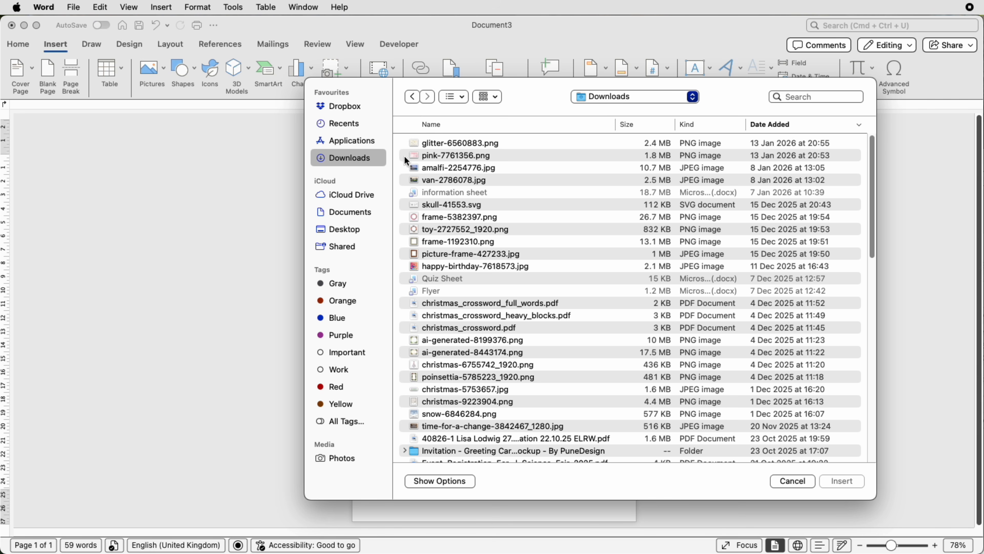
pyautogui.click(421, 155)
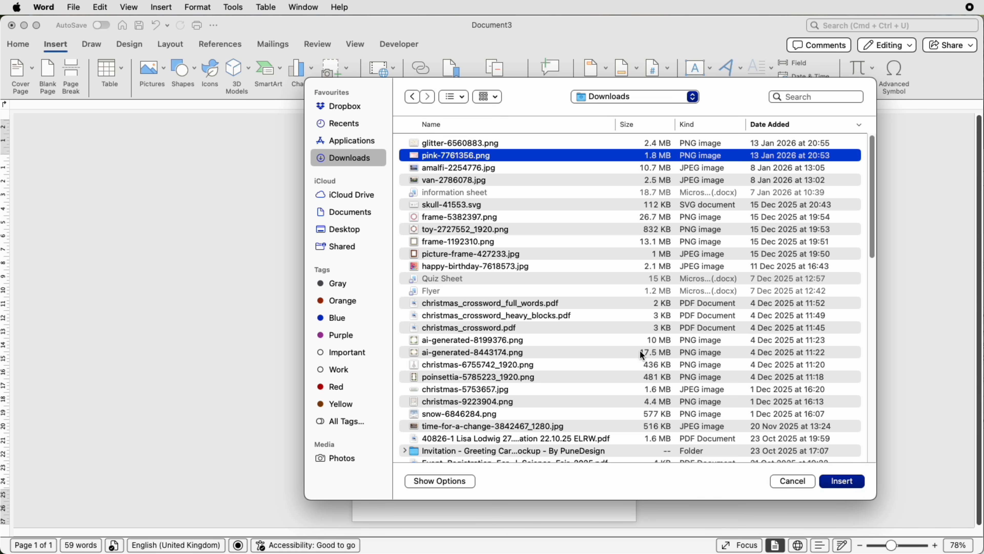
pyautogui.click(842, 482)
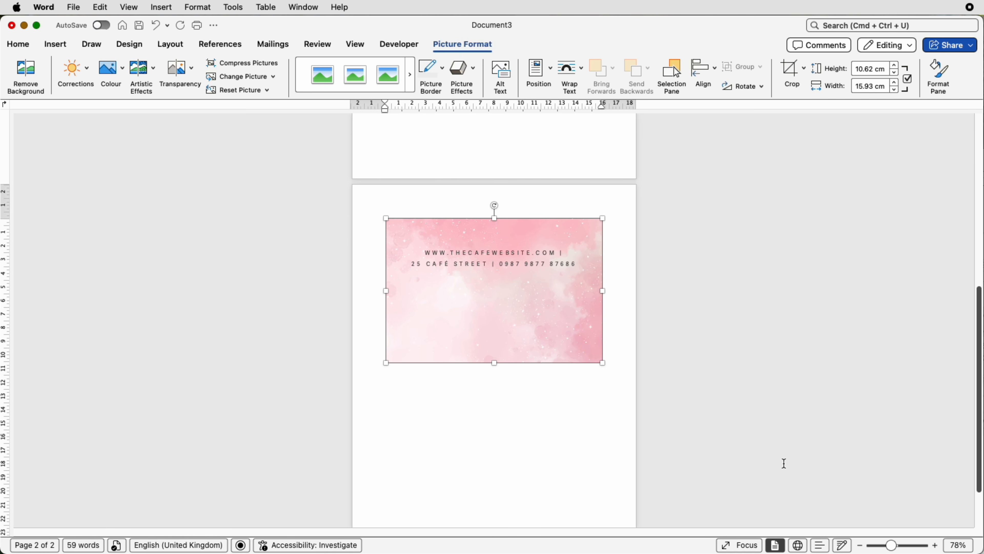
# Set the pink background picture's text wrapping to Behind Text
pyautogui.moveTo(897, 546); pyautogui.dragTo(878, 545)
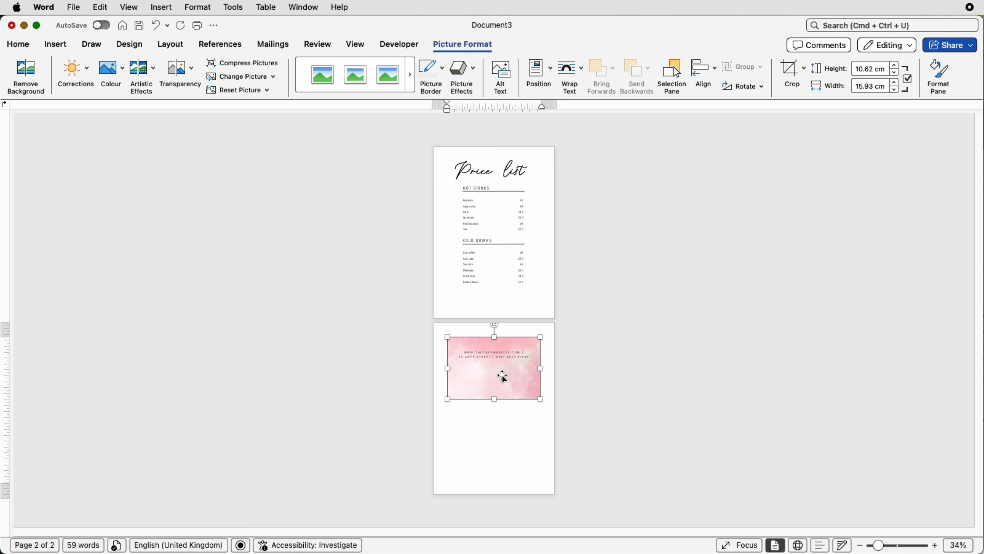
pyautogui.click(580, 78)
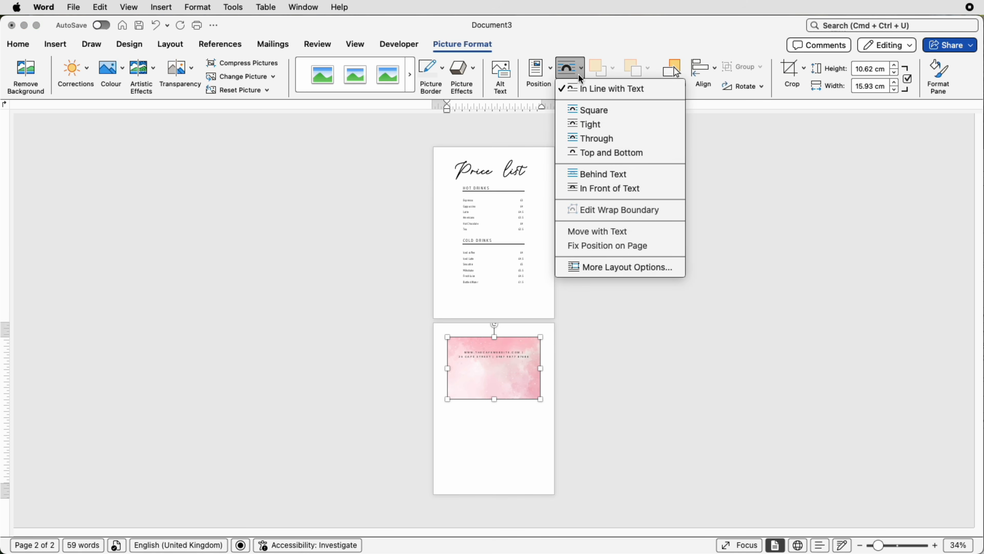
pyautogui.click(588, 174)
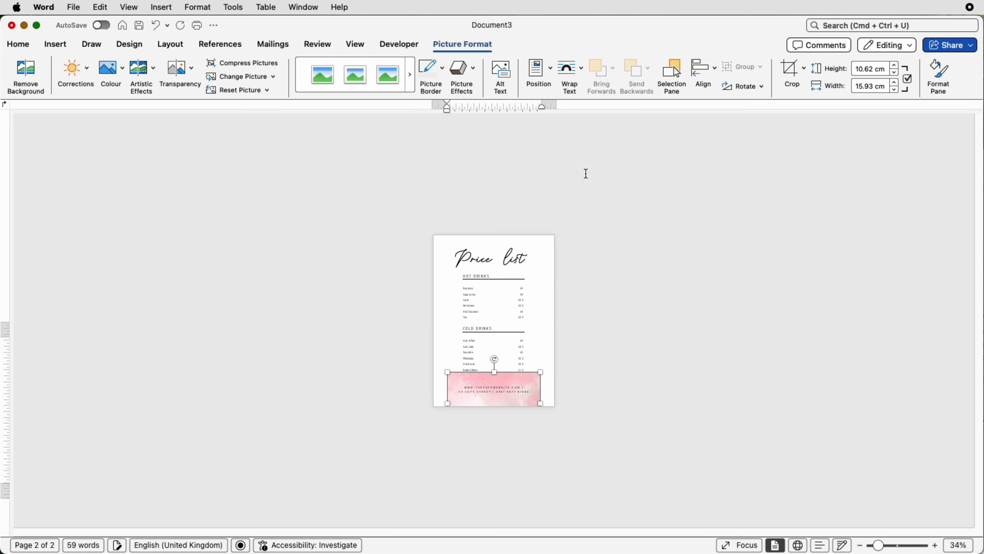
# Move and enlarge the pink picture until it covers the whole price list page, and deselect it
pyautogui.moveTo(499, 373); pyautogui.dragTo(535, 236)
pyautogui.click(518, 238)
pyautogui.click(553, 253)
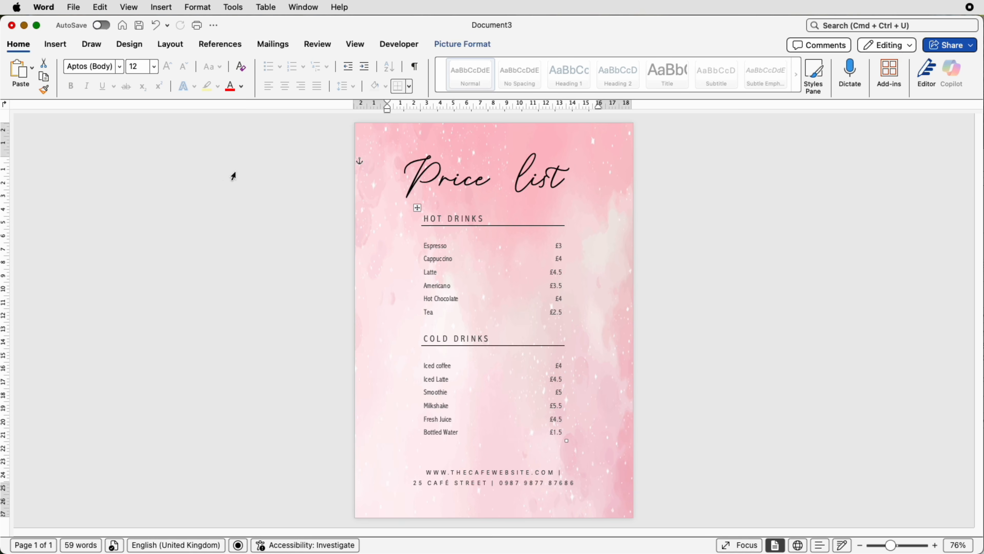
# Draw a circle about 2.67 cm across just right of the Price list title
pyautogui.click(58, 45)
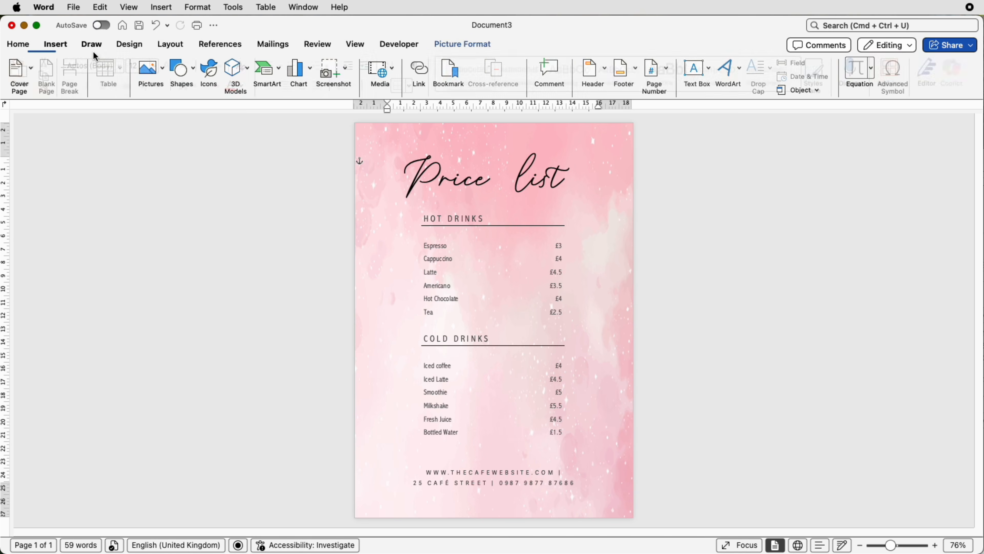
pyautogui.click(191, 83)
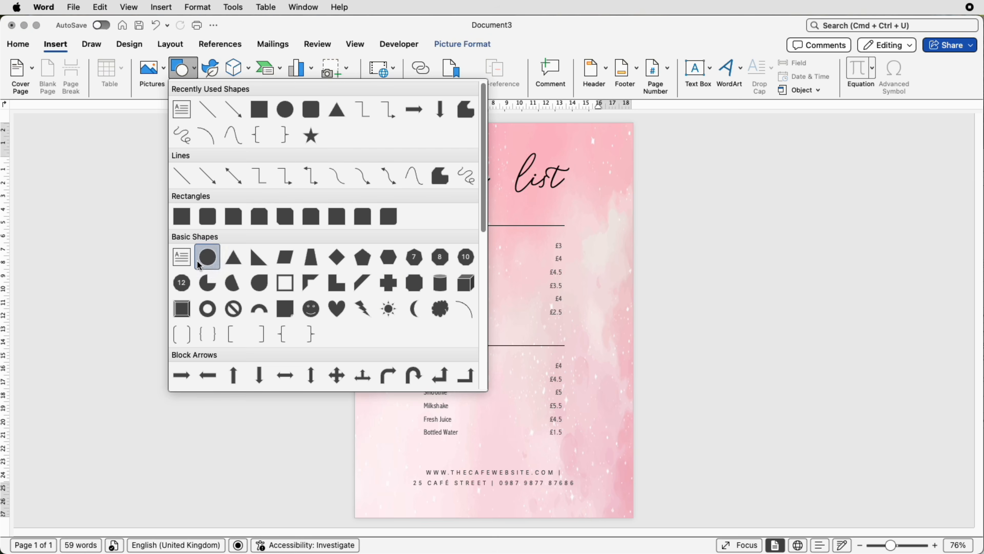
pyautogui.click(208, 257)
pyautogui.moveTo(577, 182); pyautogui.dragTo(612, 219)
# Give the circle a white outline and a white fill
pyautogui.click(252, 67)
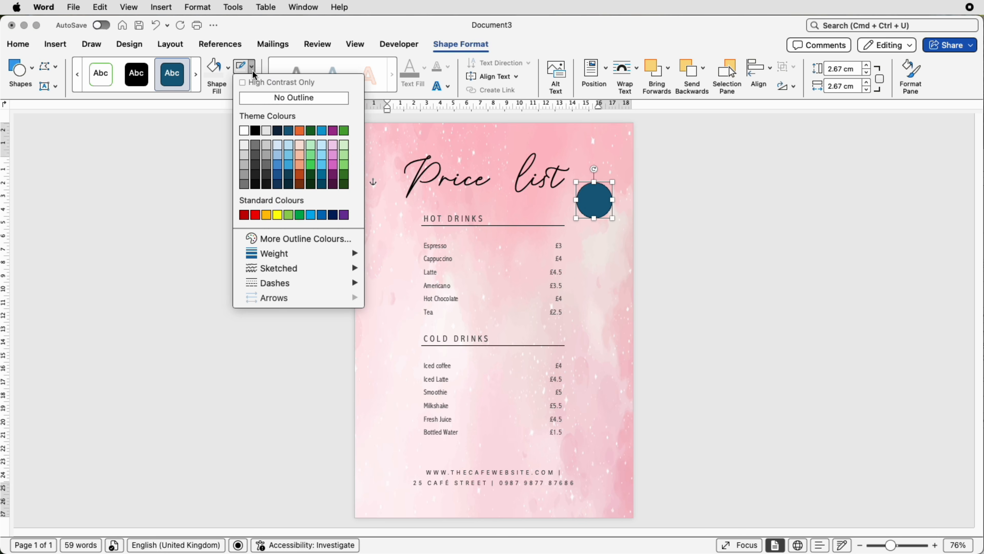
pyautogui.click(244, 131)
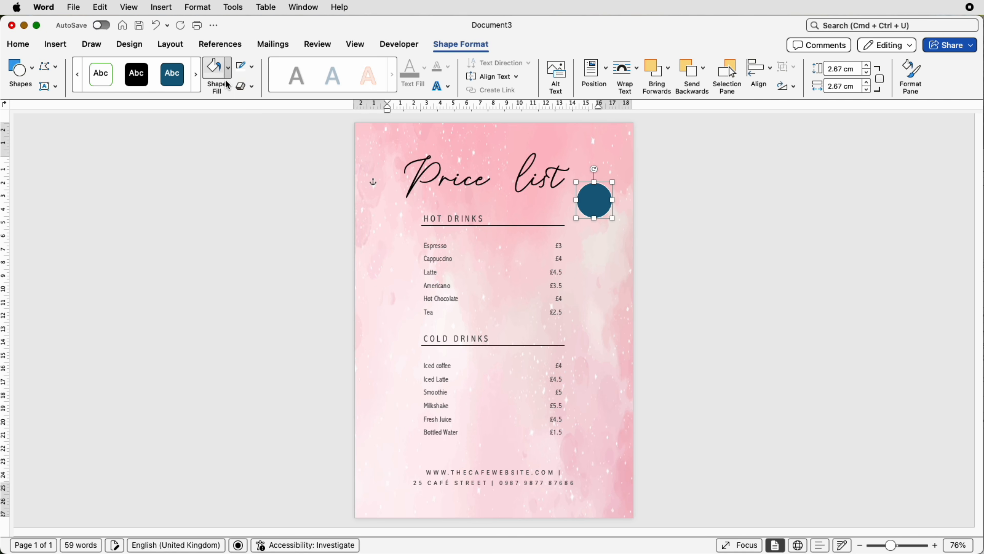
pyautogui.click(228, 67)
pyautogui.click(214, 135)
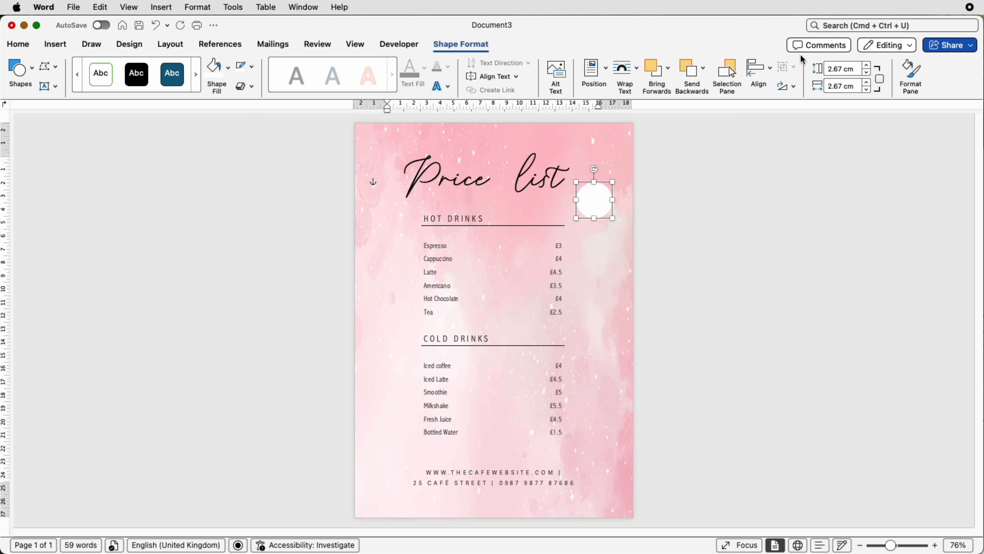
# Apply soft edges of 24 pt to the white circle to turn it into a blurred glow
pyautogui.click(913, 80)
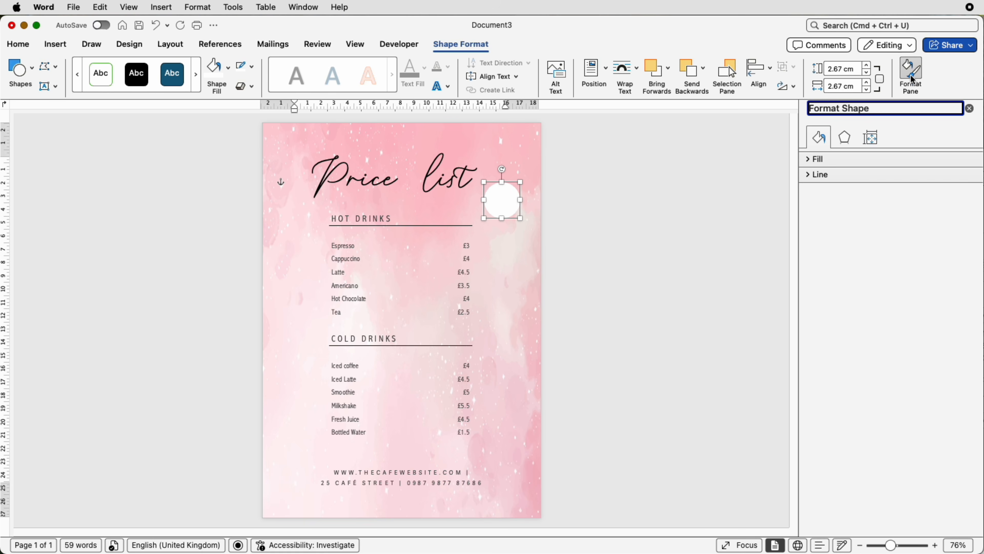
pyautogui.click(847, 139)
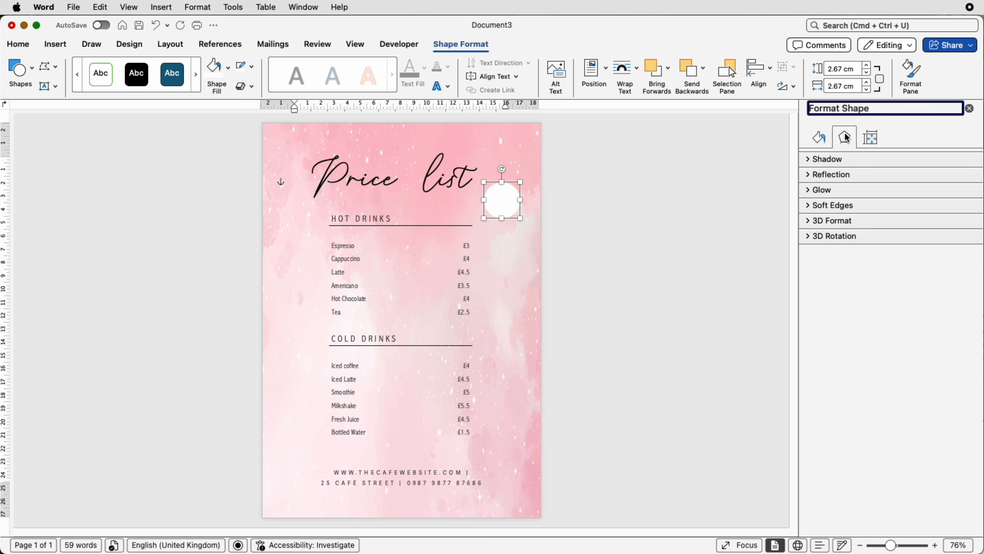
pyautogui.click(810, 208)
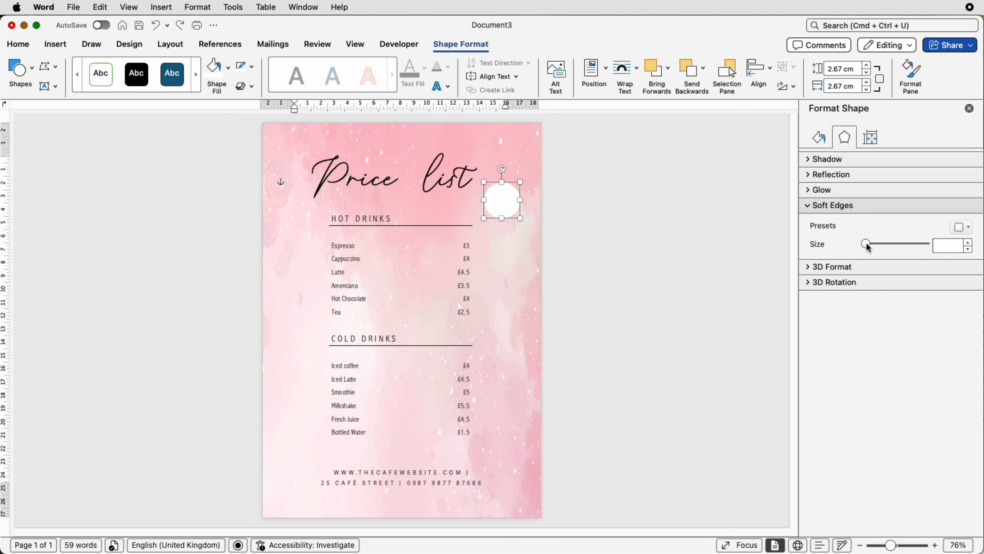
pyautogui.moveTo(867, 244); pyautogui.dragTo(883, 247)
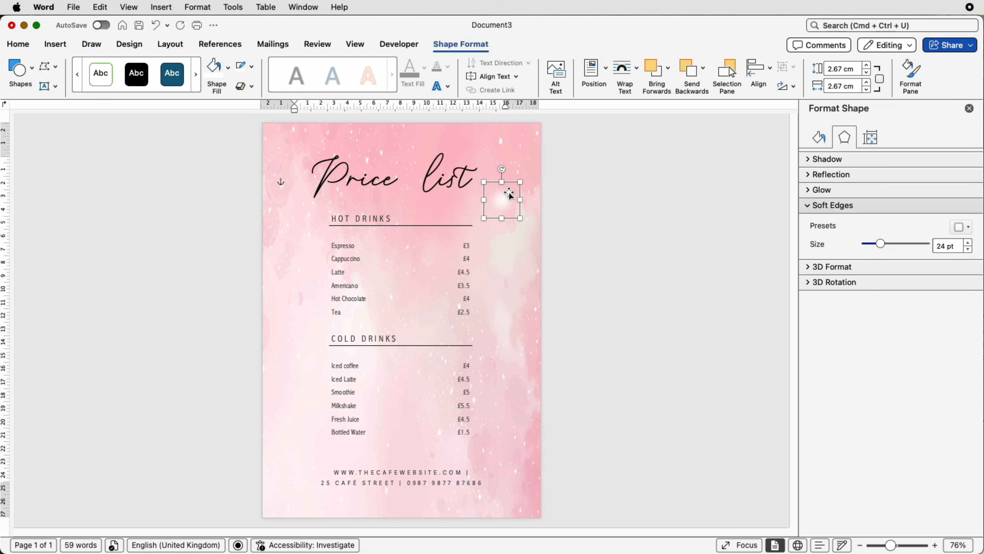
# Scatter copies of the glowing circle in varied sizes around the title, drinks table and contact details
pyautogui.moveTo(509, 194); pyautogui.dragTo(498, 455)
pyautogui.moveTo(499, 407); pyautogui.dragTo(487, 420)
pyautogui.moveTo(303, 322); pyautogui.dragTo(305, 437)
pyautogui.moveTo(425, 308); pyautogui.dragTo(420, 300)
pyautogui.moveTo(502, 200); pyautogui.dragTo(509, 151)
pyautogui.moveTo(510, 193); pyautogui.dragTo(498, 206)
pyautogui.moveTo(524, 180); pyautogui.dragTo(533, 191)
# Add some fill transparency to the glowing circles in the page's upper right area, and deselect them
pyautogui.click(511, 150)
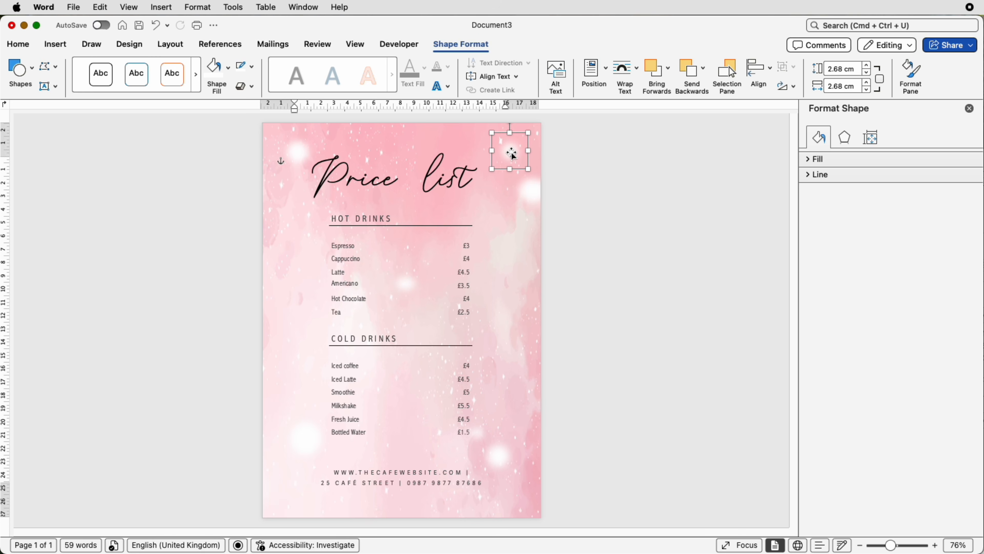
pyautogui.click(810, 160)
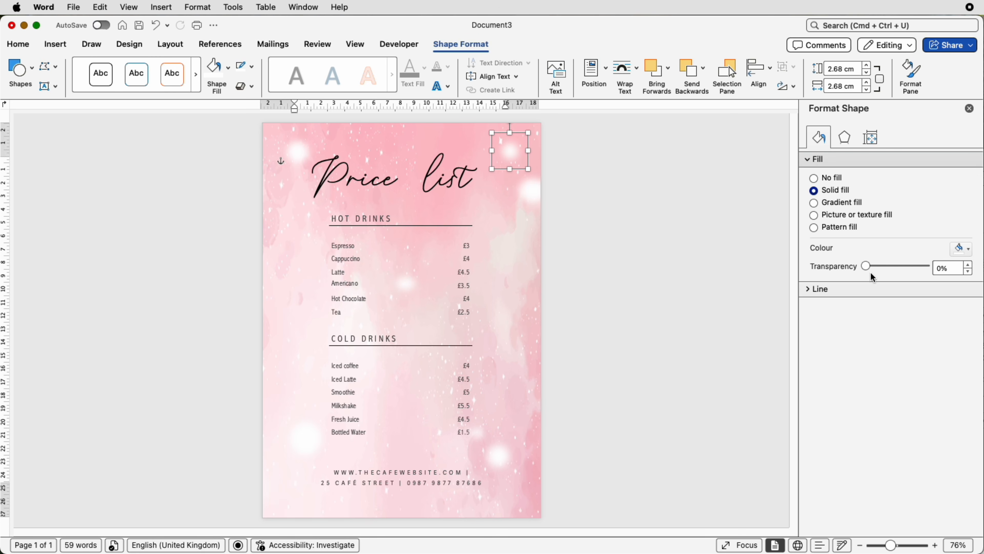
pyautogui.moveTo(866, 267); pyautogui.dragTo(870, 268)
pyautogui.moveTo(879, 267)
pyautogui.mouseDown()
pyautogui.moveTo(899, 266)
pyautogui.moveTo(877, 268)
pyautogui.mouseUp()
pyautogui.click(531, 197)
pyautogui.click(624, 272)
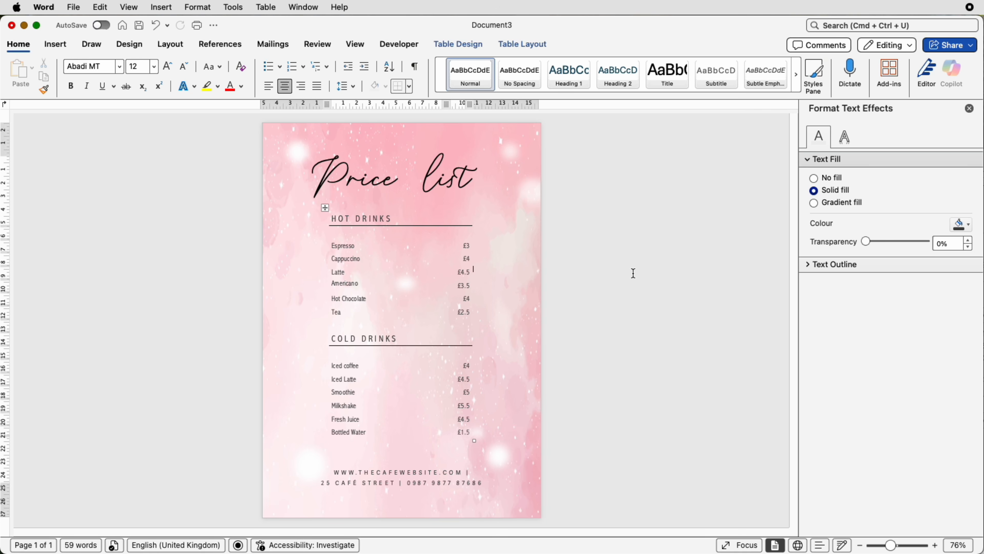
# Start saving the price list to the Downloads folder and bring up the available file formats
pyautogui.click(74, 7)
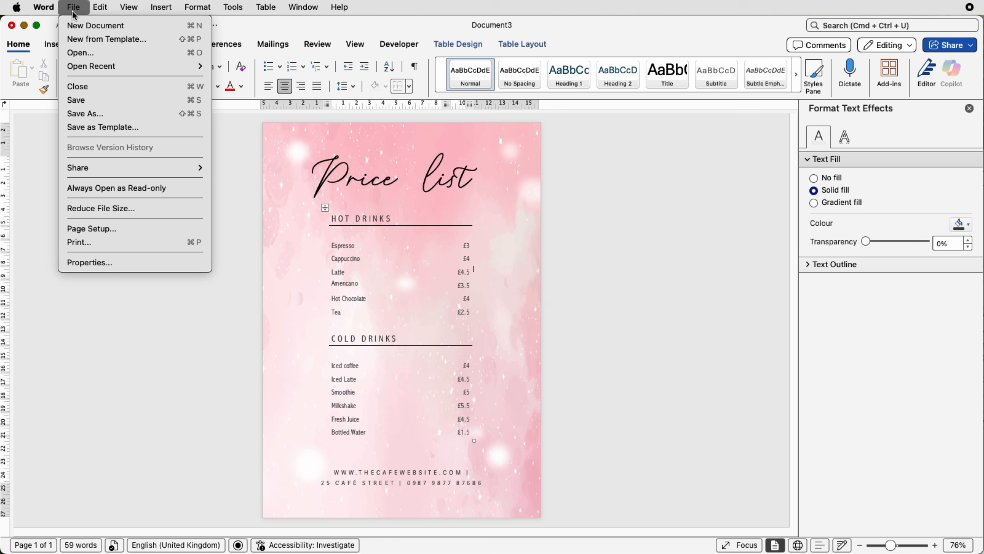
pyautogui.click(84, 101)
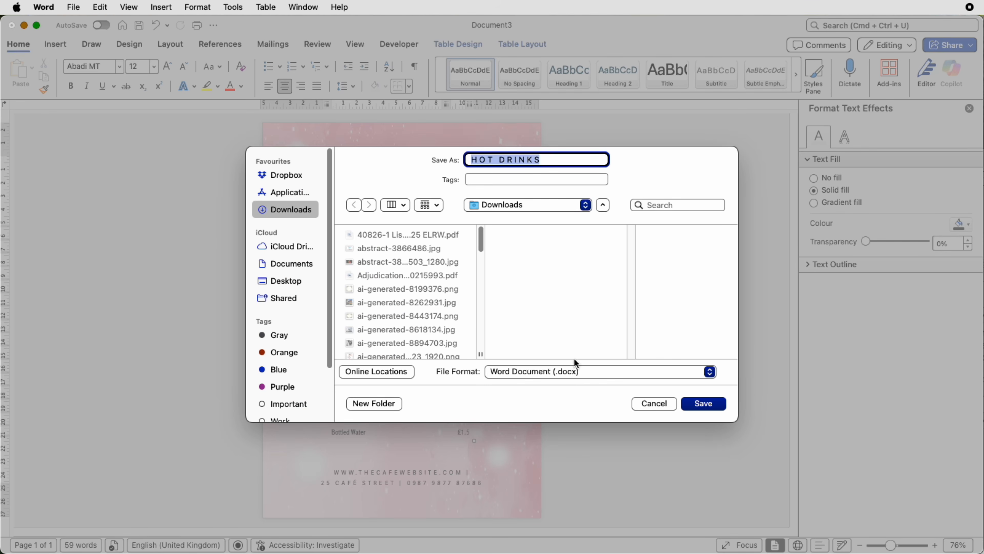
pyautogui.click(610, 376)
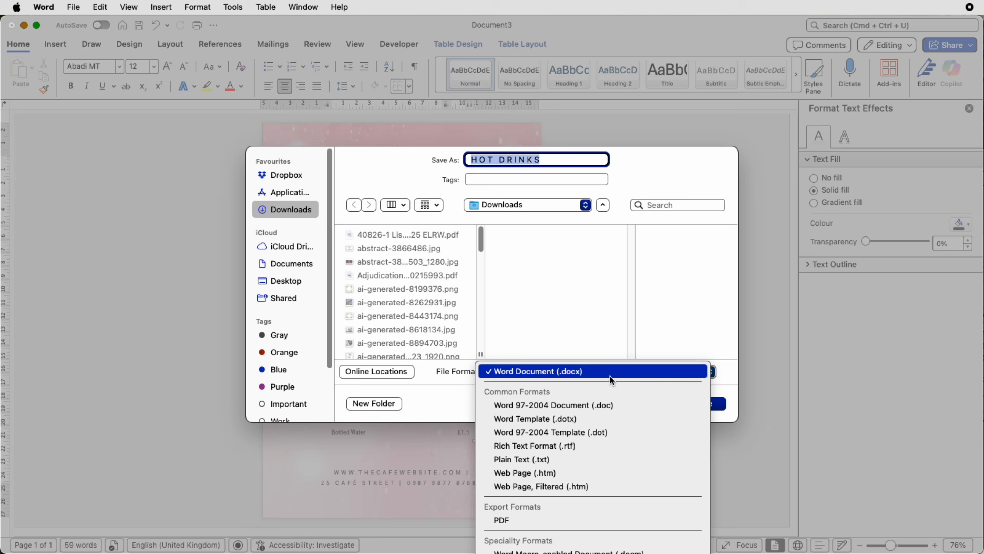